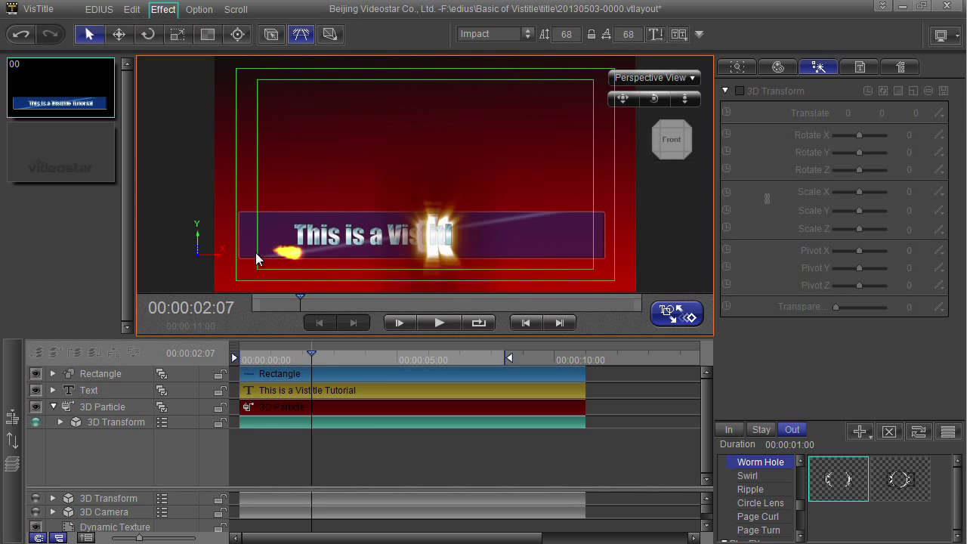
Open the 3D Particle track in the particle editor and move the timeline to 00:00:04:06
{"action": "left_click", "coordinate": [306, 406]}
{"action": "right_click", "coordinate": [305, 406]}
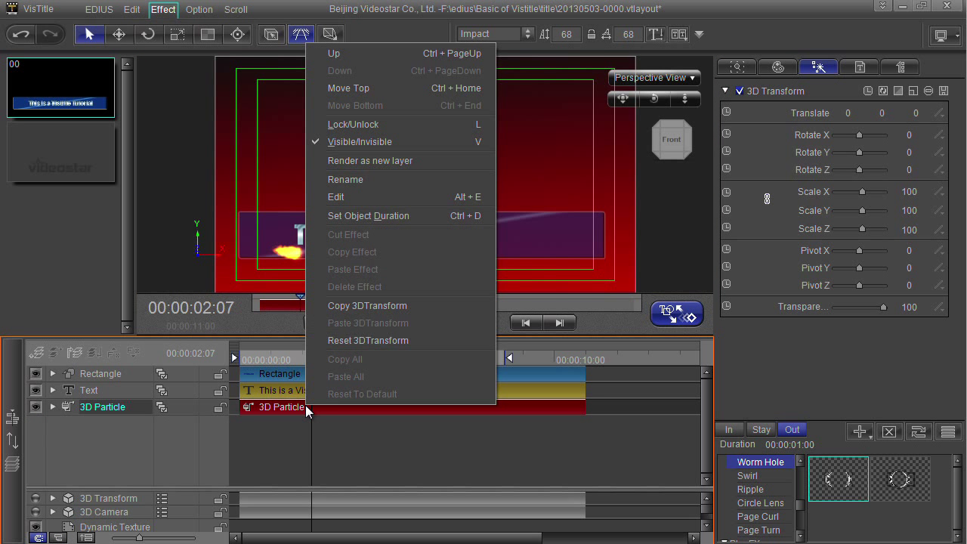
{"action": "left_click", "coordinate": [358, 199]}
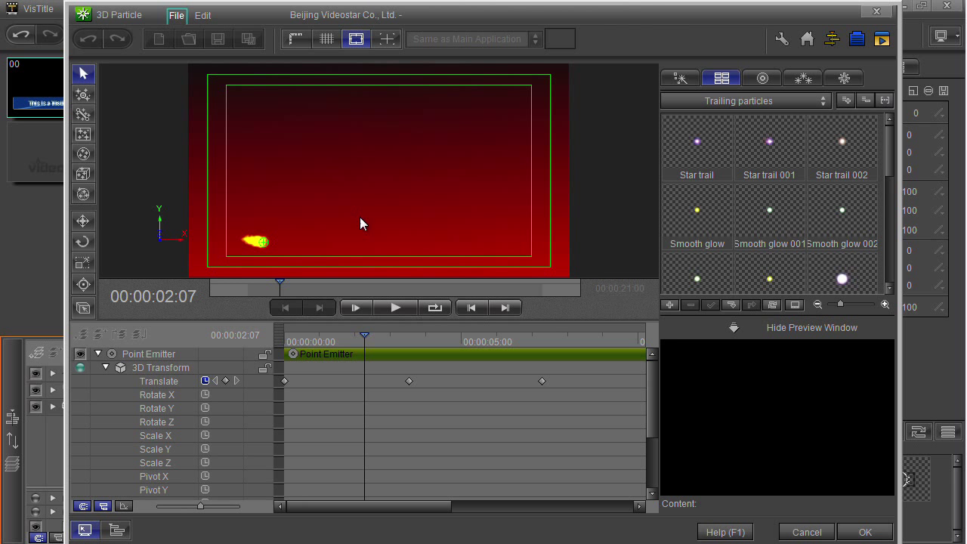
{"action": "left_click_drag", "start_coordinate": [360, 336], "coordinate": [341, 353]}
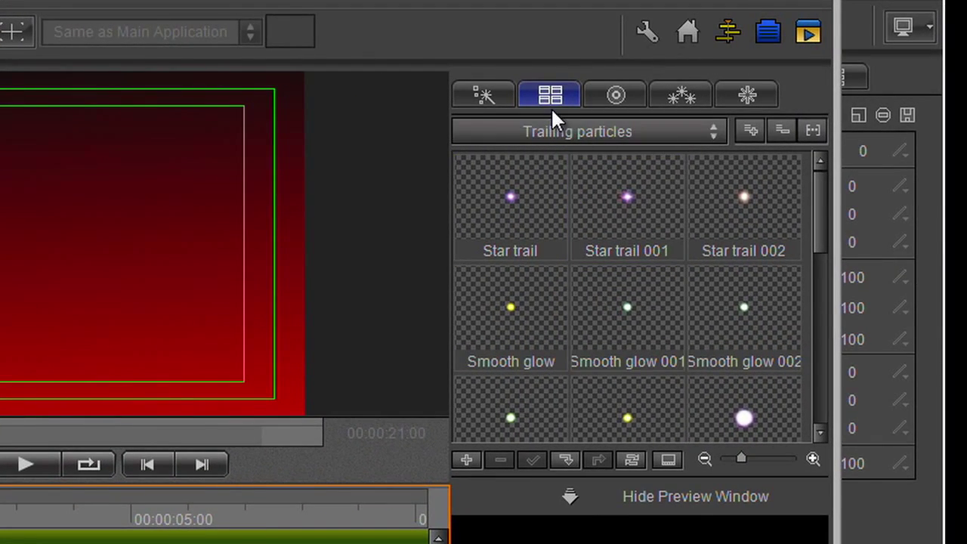
Select the Point Emitter to show its curved path, review its tabs, and return to Emitter Property
{"action": "left_click", "coordinate": [473, 100]}
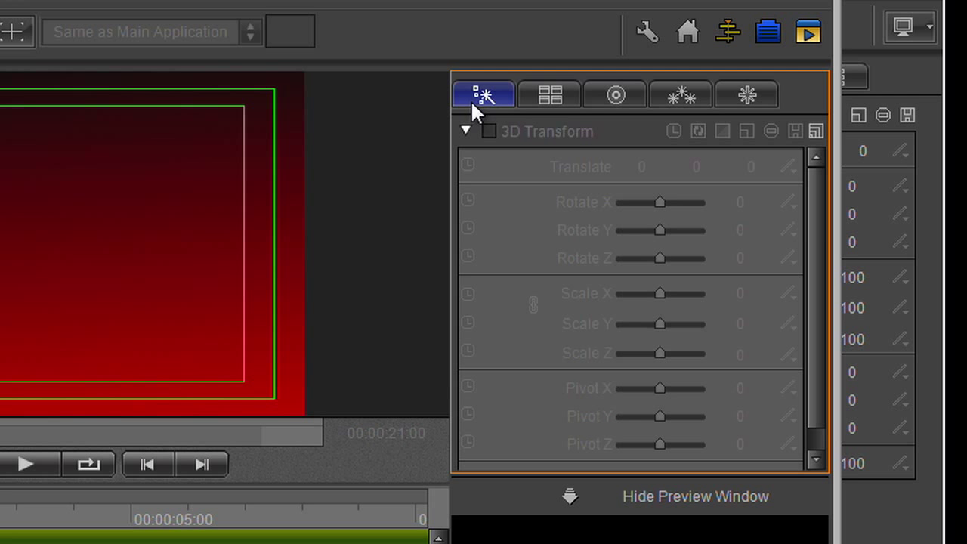
{"action": "left_click", "coordinate": [210, 535]}
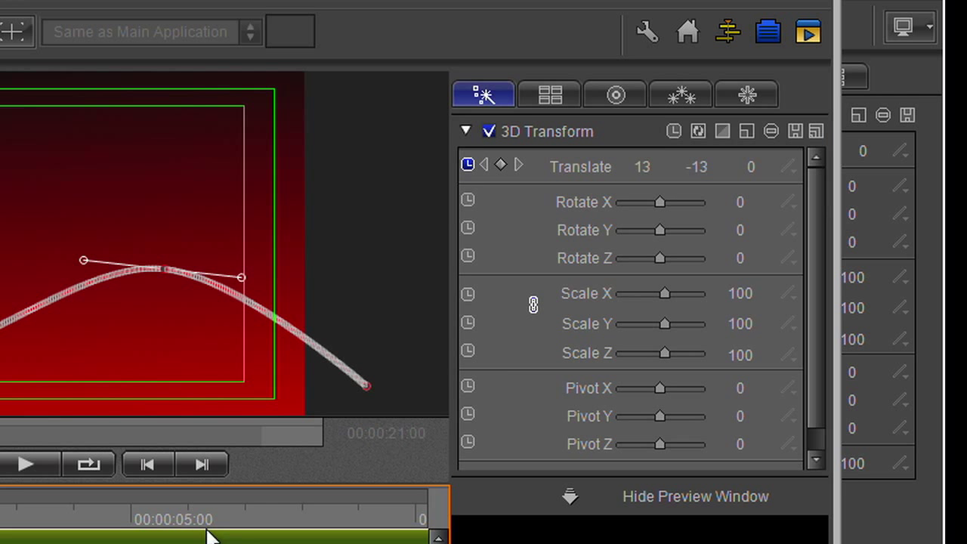
{"action": "left_click", "coordinate": [617, 96]}
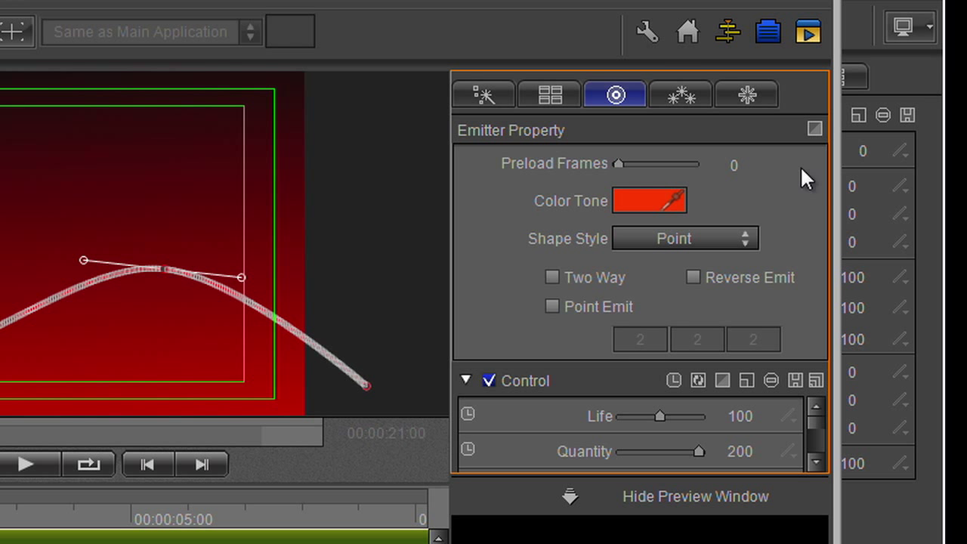
{"action": "left_click", "coordinate": [685, 94]}
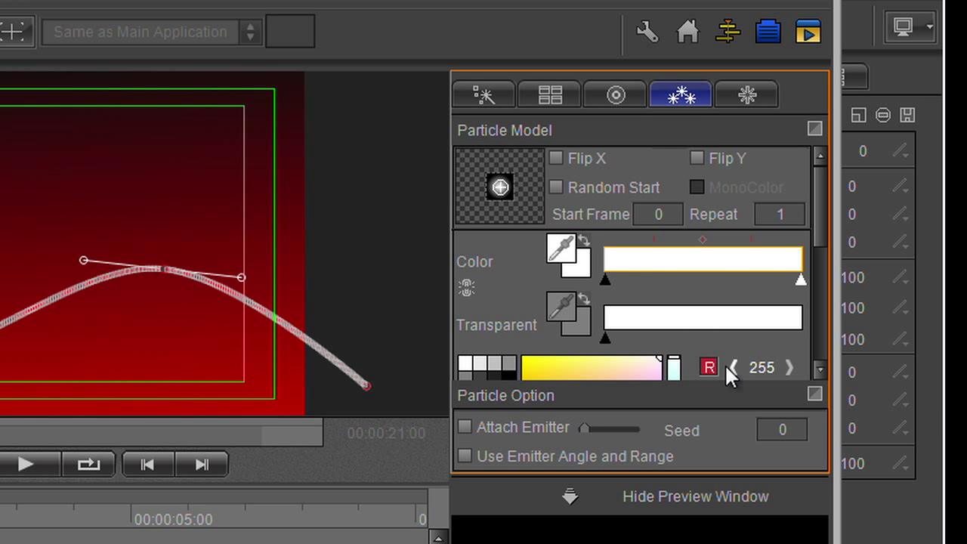
{"action": "left_click", "coordinate": [738, 98]}
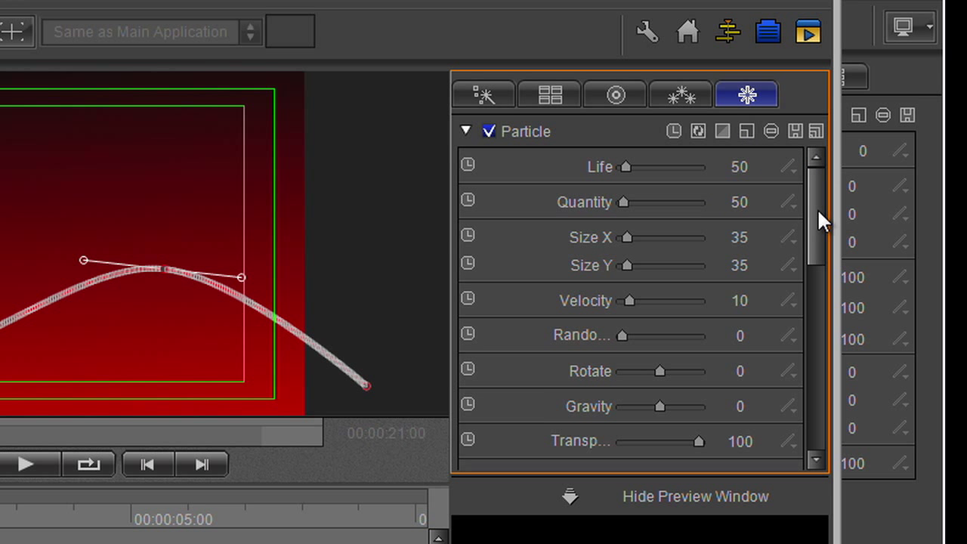
{"action": "left_click_drag", "start_coordinate": [819, 216], "coordinate": [808, 185]}
{"action": "left_click", "coordinate": [612, 95]}
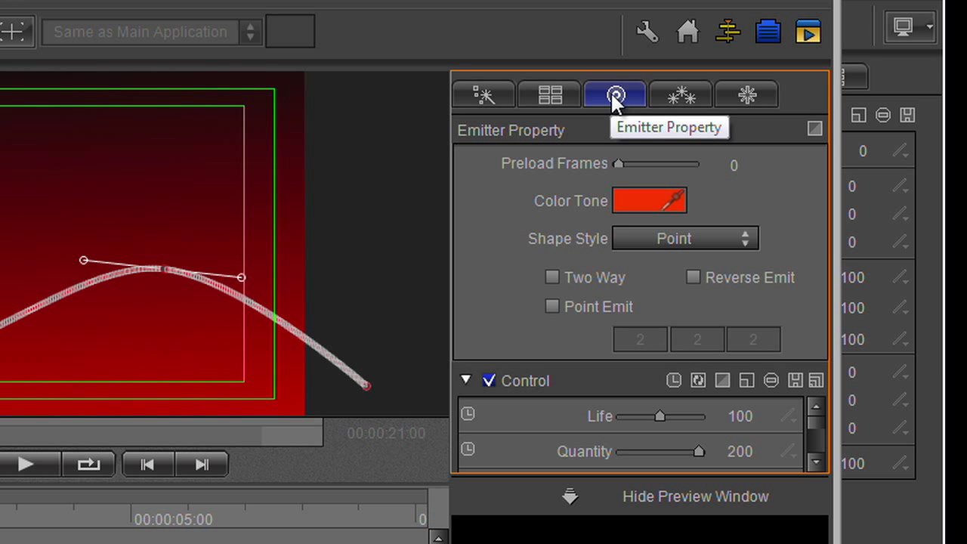
{"action": "left_click", "coordinate": [697, 239]}
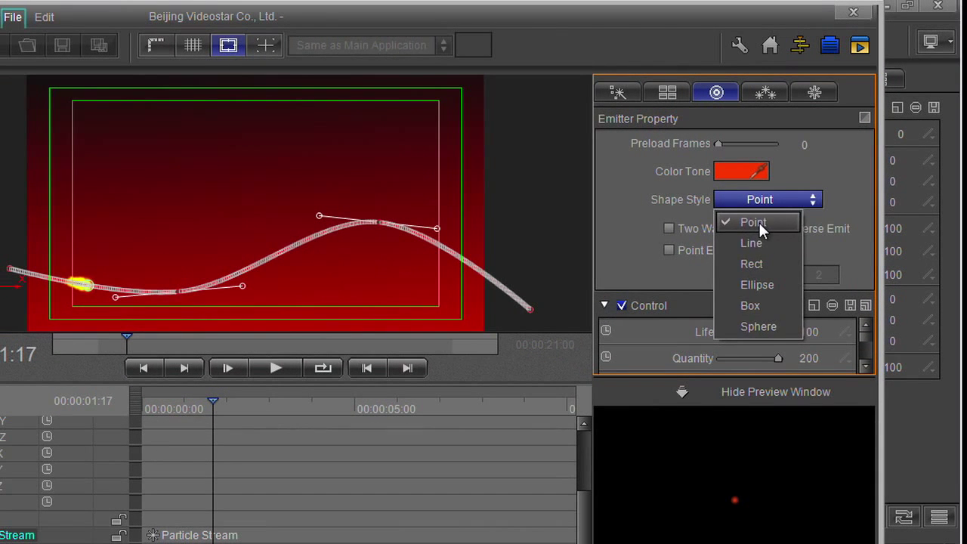
{"action": "left_click", "coordinate": [703, 278]}
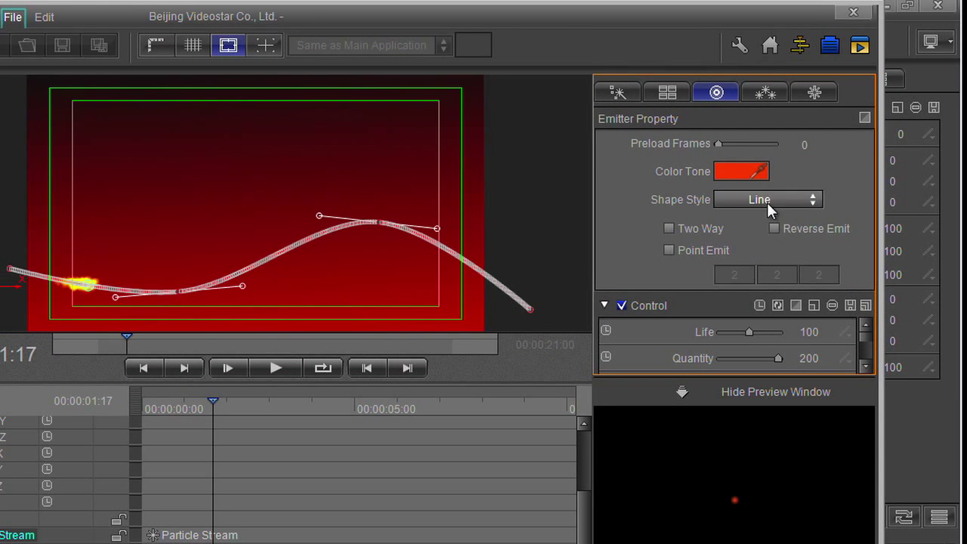
{"action": "left_click", "coordinate": [768, 197]}
{"action": "left_click", "coordinate": [771, 277]}
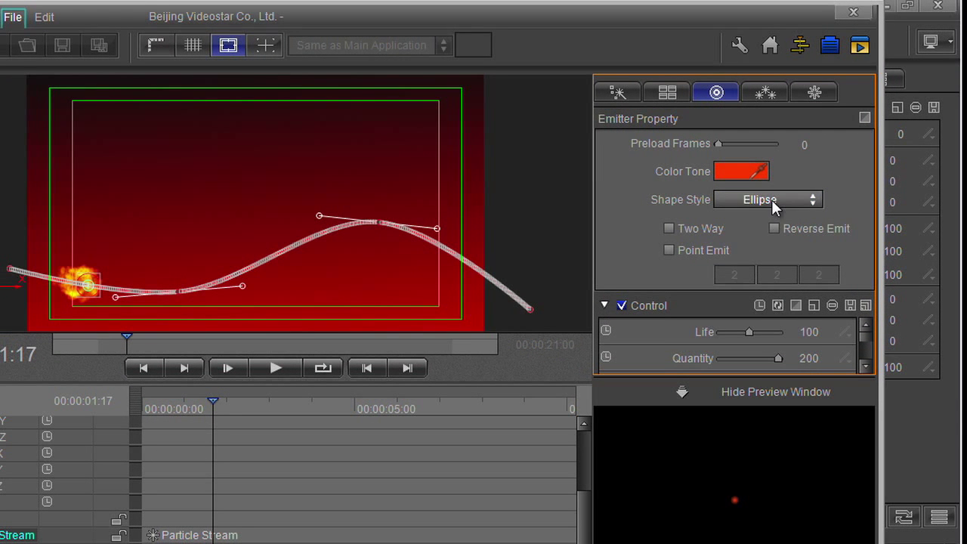
{"action": "left_click", "coordinate": [264, 368]}
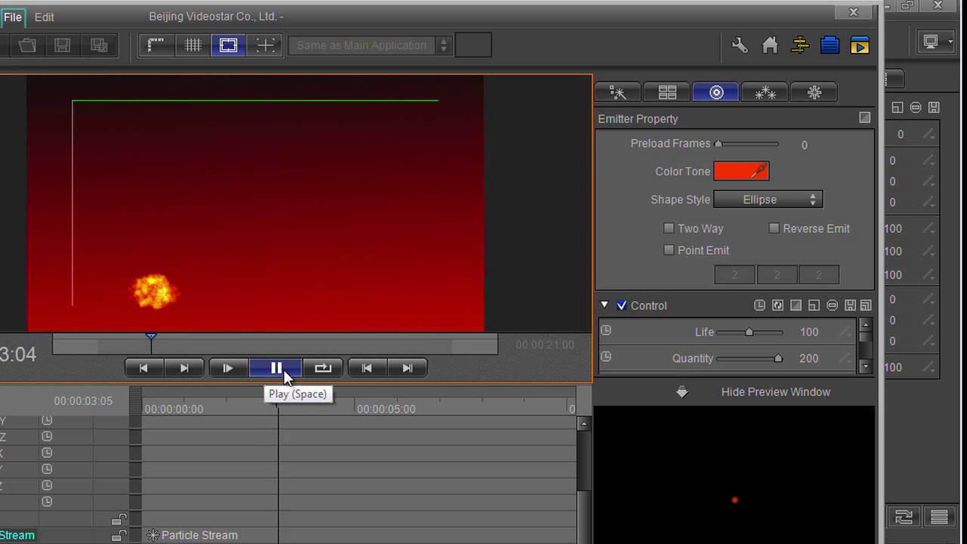
{"action": "left_click", "coordinate": [287, 367]}
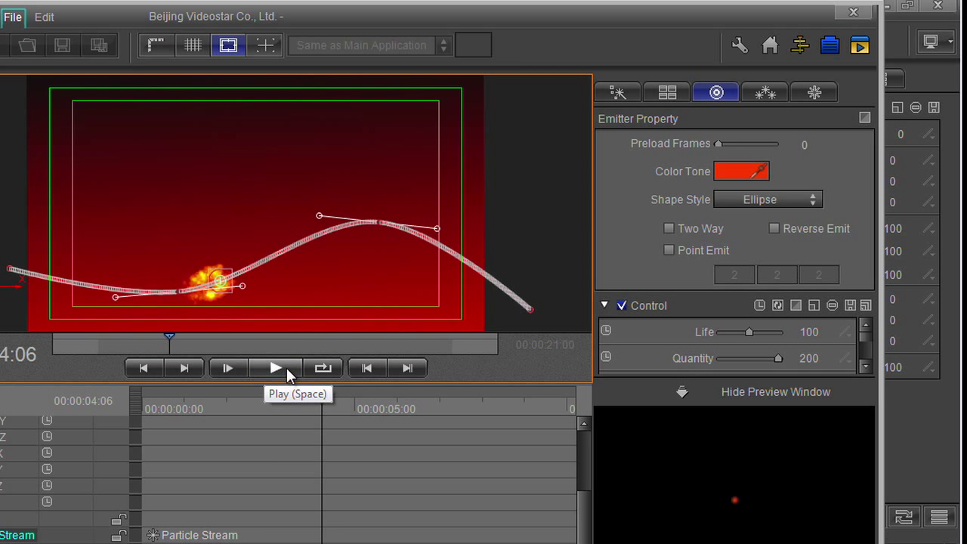
{"action": "left_click", "coordinate": [749, 202]}
{"action": "left_click", "coordinate": [752, 223]}
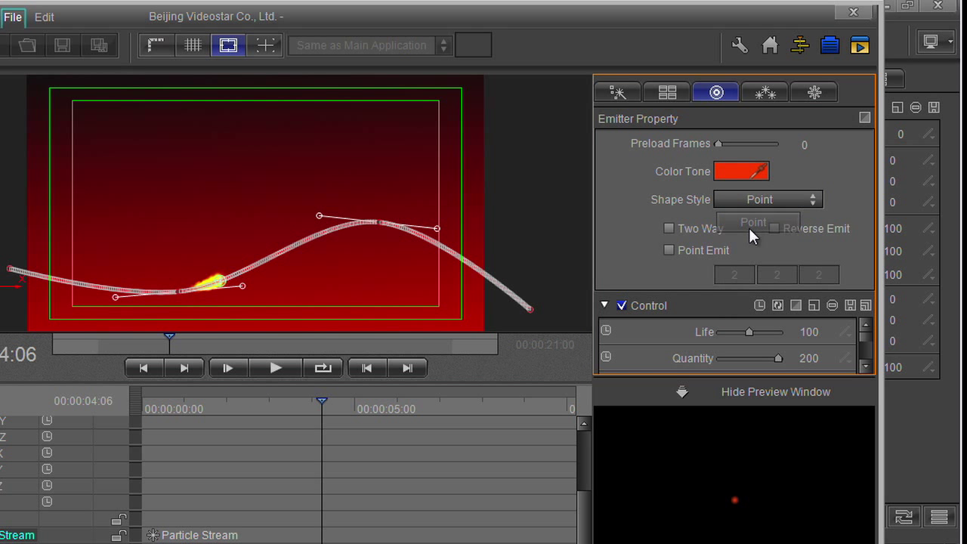
Set the emitter colour tone to turquoise (51,204,203) after briefly trying yellow-green
{"action": "left_click", "coordinate": [732, 170]}
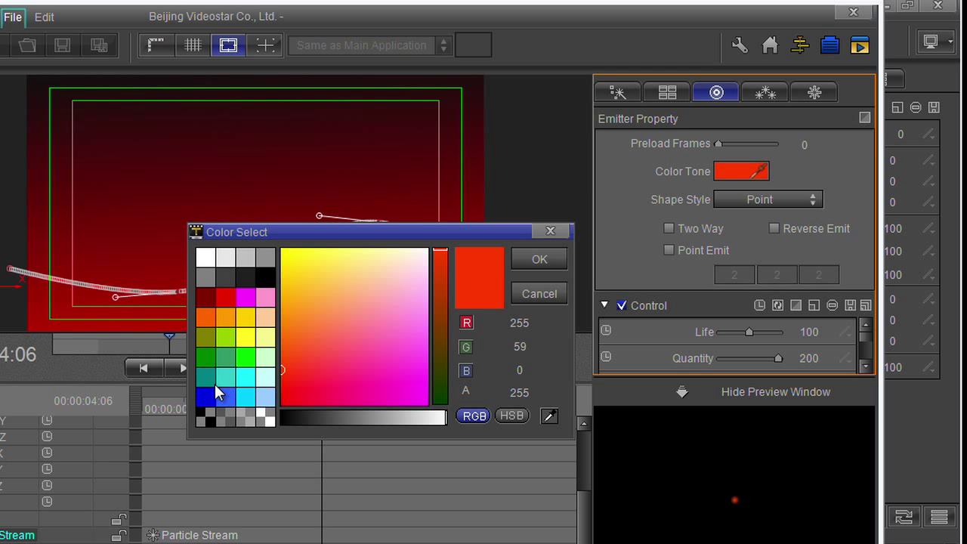
{"action": "left_click", "coordinate": [219, 378]}
{"action": "left_click", "coordinate": [527, 260]}
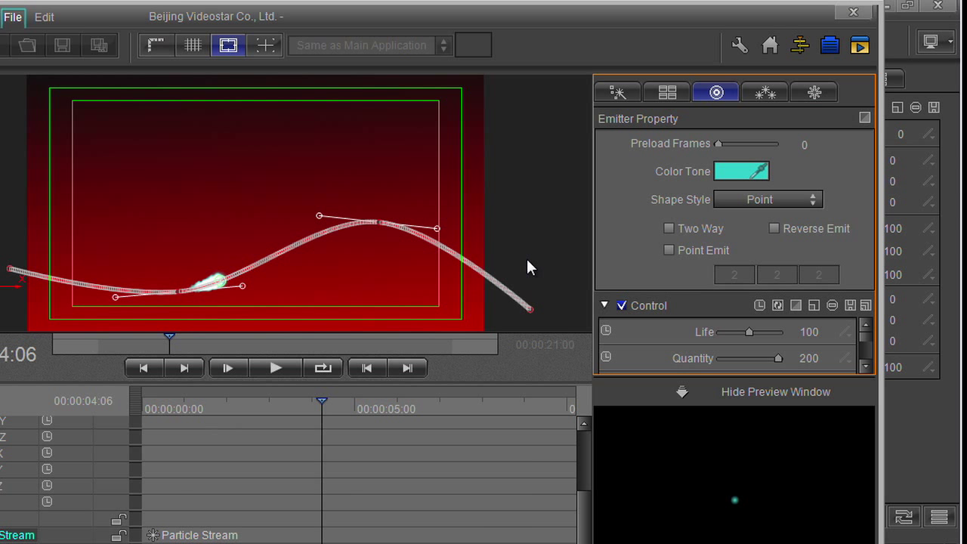
{"action": "left_click", "coordinate": [718, 175]}
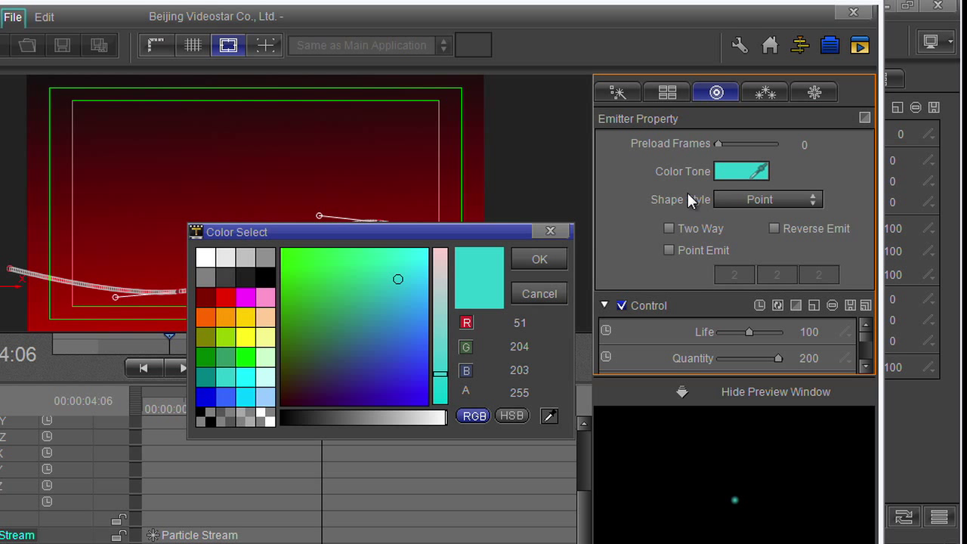
{"action": "left_click", "coordinate": [228, 343]}
{"action": "left_click", "coordinate": [540, 260]}
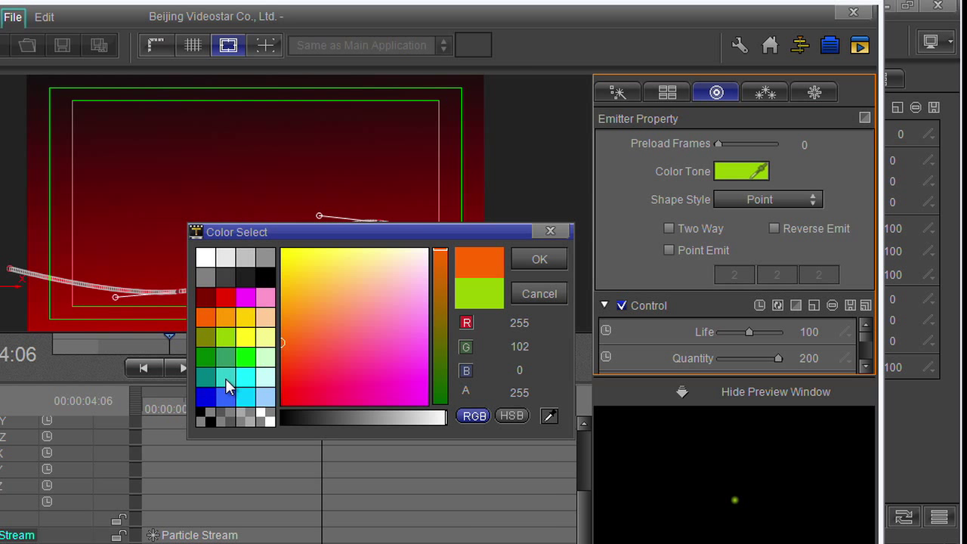
{"action": "left_click", "coordinate": [225, 379]}
{"action": "left_click", "coordinate": [557, 255]}
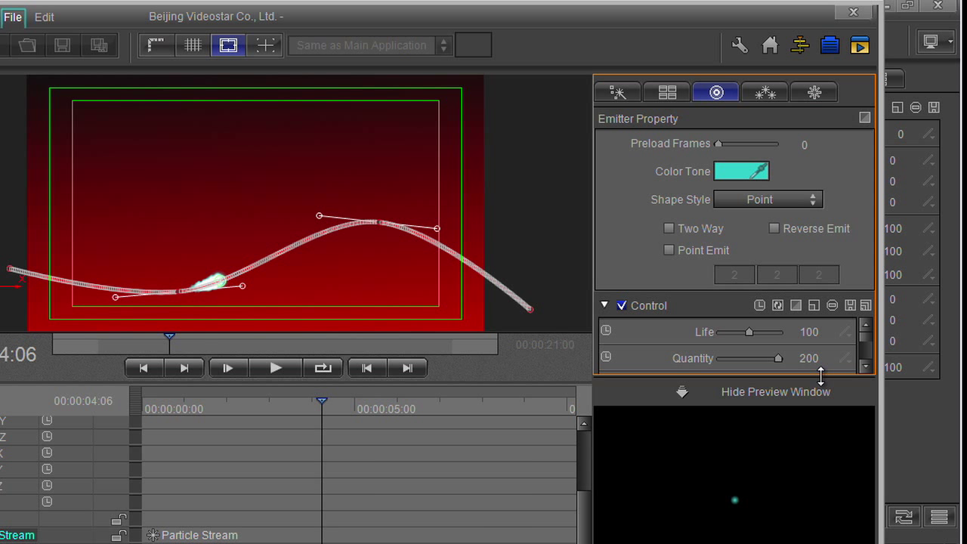
Set emitter controls to Life 200, Quantity 54, Velocity 174, Scale 225 and Transparency 47
{"action": "left_click", "coordinate": [681, 393]}
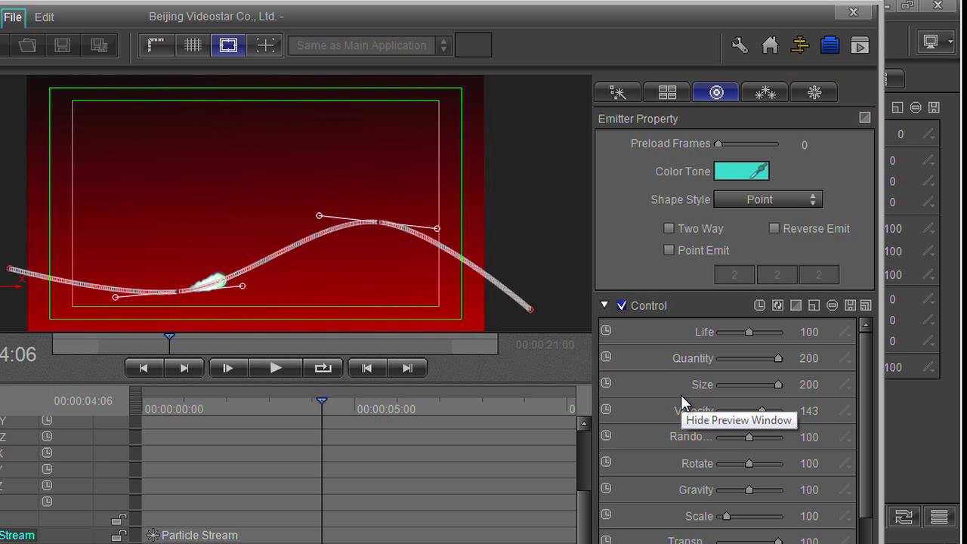
{"action": "scroll", "coordinate": [863, 382], "scroll_direction": "down", "scroll_amount": 1}
{"action": "scroll", "coordinate": [861, 382], "scroll_direction": "down", "scroll_amount": 1}
{"action": "scroll", "coordinate": [861, 371], "scroll_direction": "up", "scroll_amount": 2}
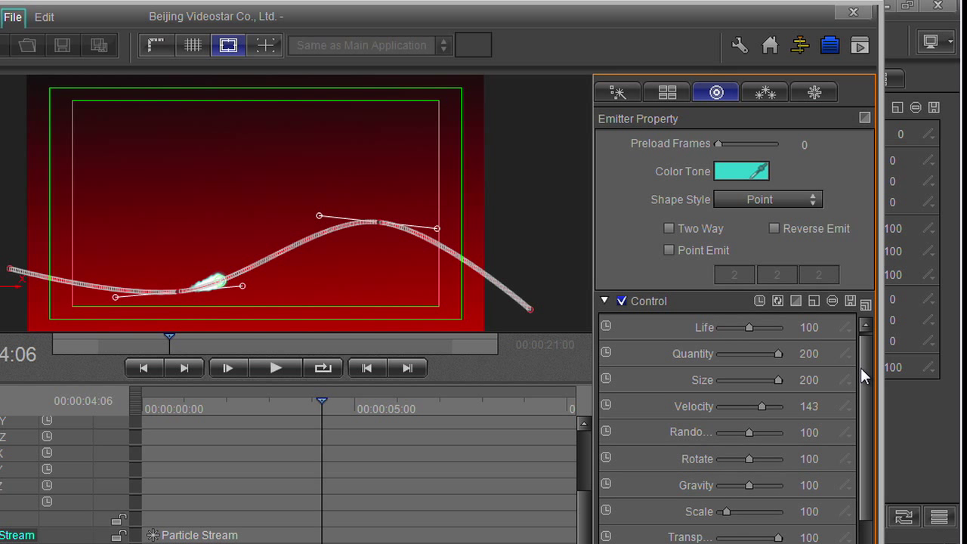
{"action": "scroll", "coordinate": [722, 325], "scroll_direction": "up", "scroll_amount": 3}
{"action": "left_click_drag", "start_coordinate": [752, 331], "coordinate": [771, 330]}
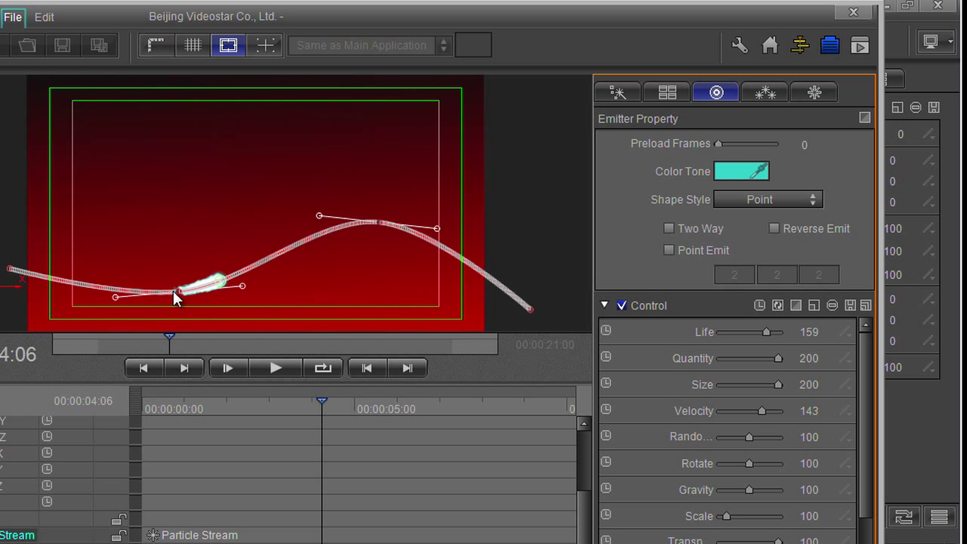
{"action": "left_click_drag", "start_coordinate": [779, 359], "coordinate": [741, 361]}
{"action": "left_click_drag", "start_coordinate": [764, 410], "coordinate": [736, 519]}
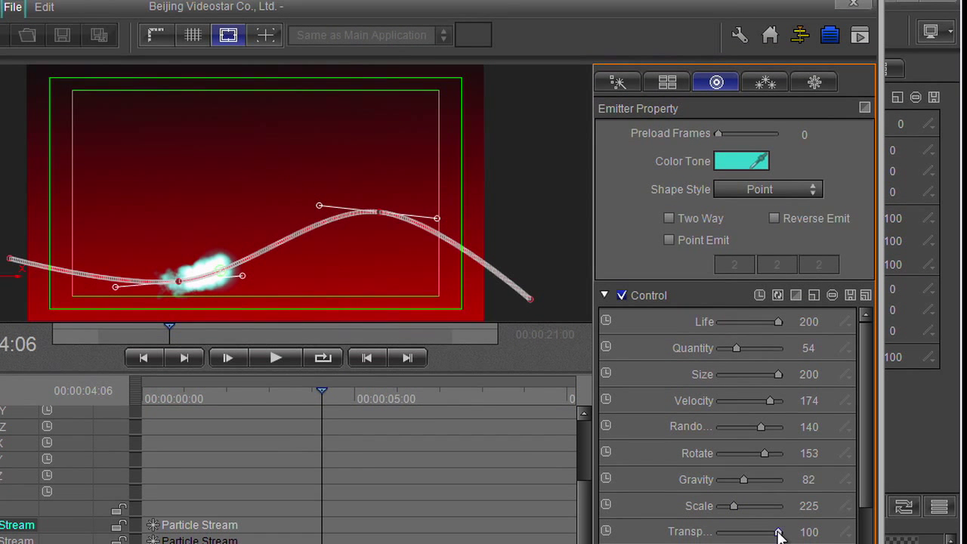
{"action": "left_click_drag", "start_coordinate": [780, 541], "coordinate": [747, 542]}
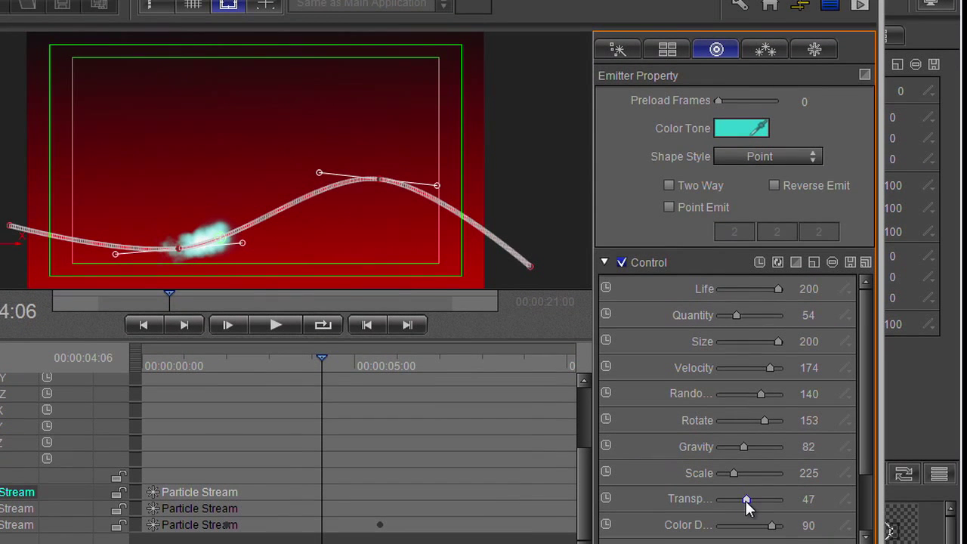
Raise particle transparency to 50 and lower the Color D value
{"action": "left_click_drag", "start_coordinate": [746, 506], "coordinate": [749, 505]}
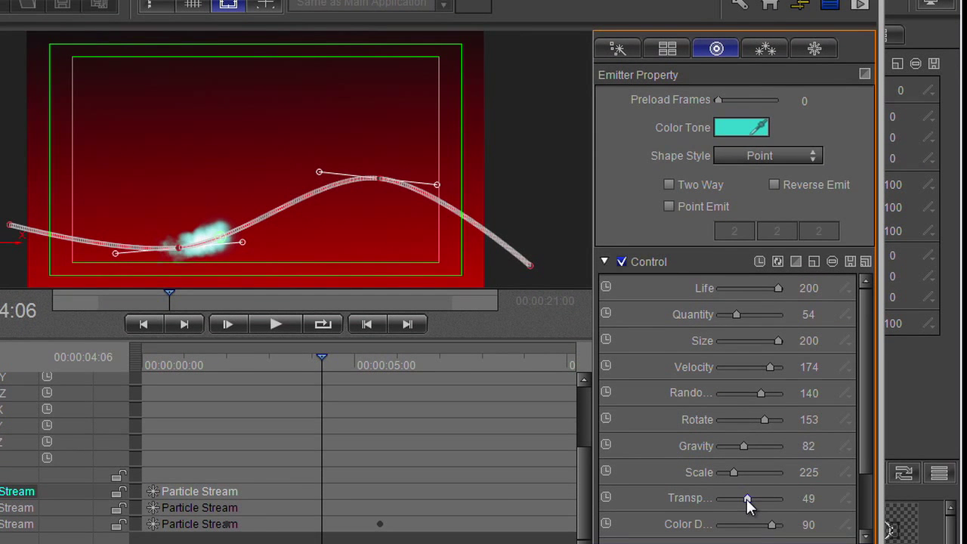
{"action": "left_click", "coordinate": [763, 50]}
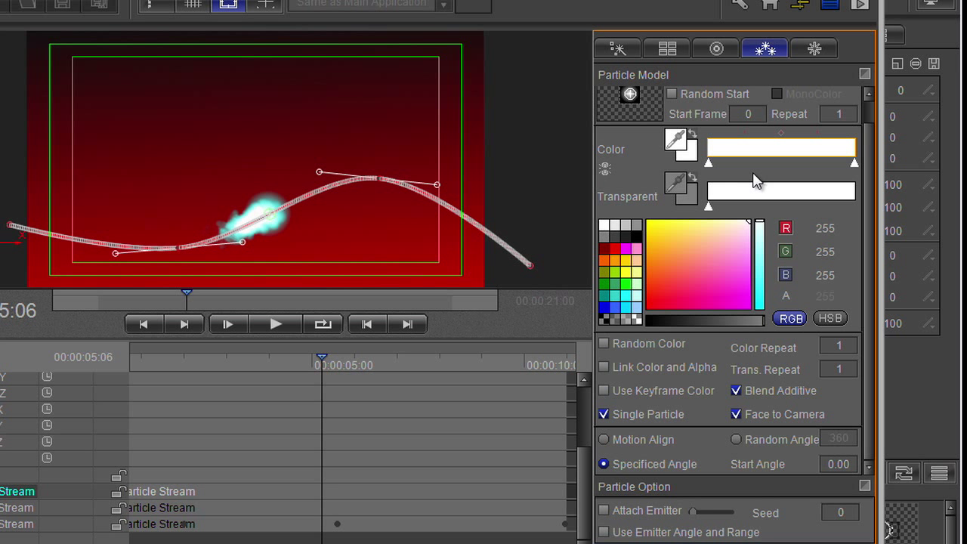
{"action": "left_click", "coordinate": [716, 53]}
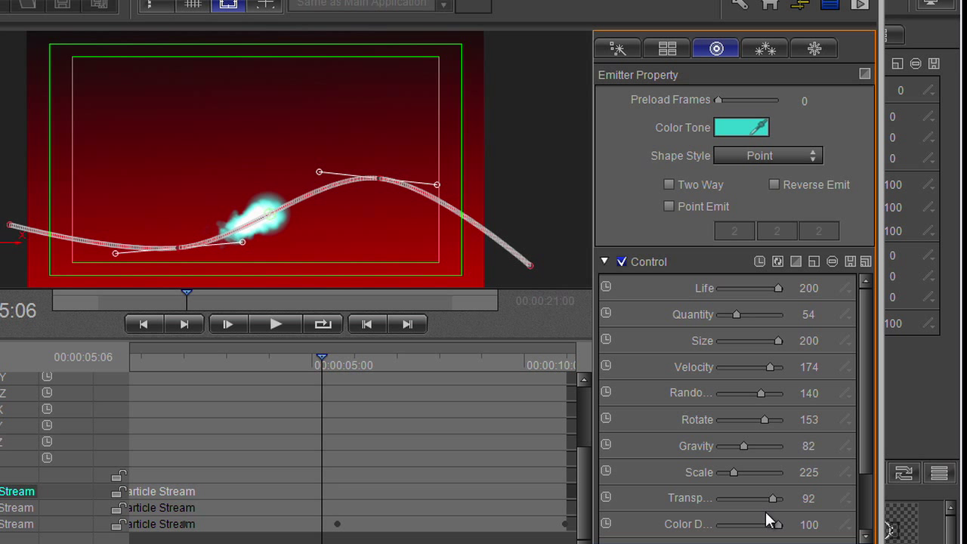
{"action": "left_click_drag", "start_coordinate": [777, 524], "coordinate": [802, 535]}
Try Motion Align in the particle model, then revert to Specified Angle
{"action": "left_click", "coordinate": [761, 48]}
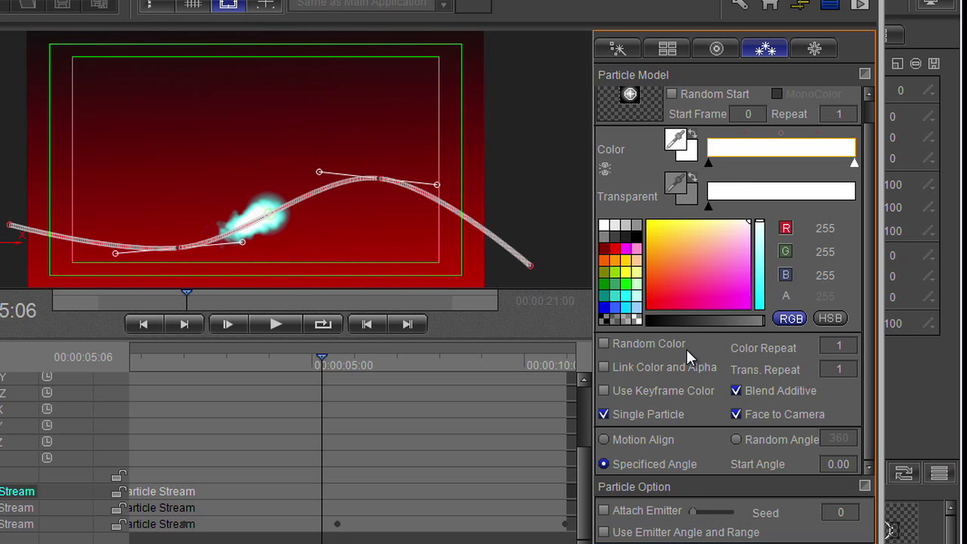
{"action": "left_click", "coordinate": [621, 440]}
{"action": "left_click", "coordinate": [638, 464]}
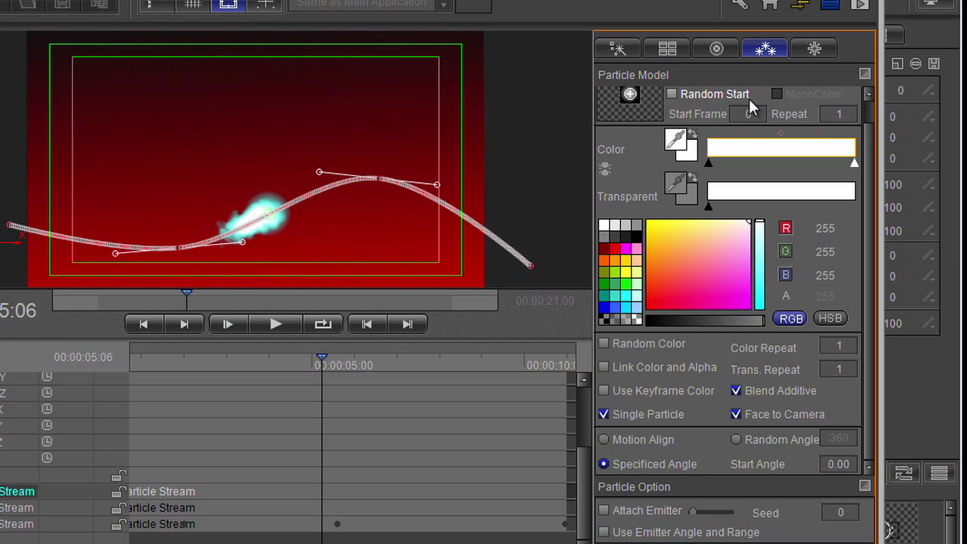
{"action": "scroll", "coordinate": [869, 132], "scroll_direction": "up", "scroll_amount": 1}
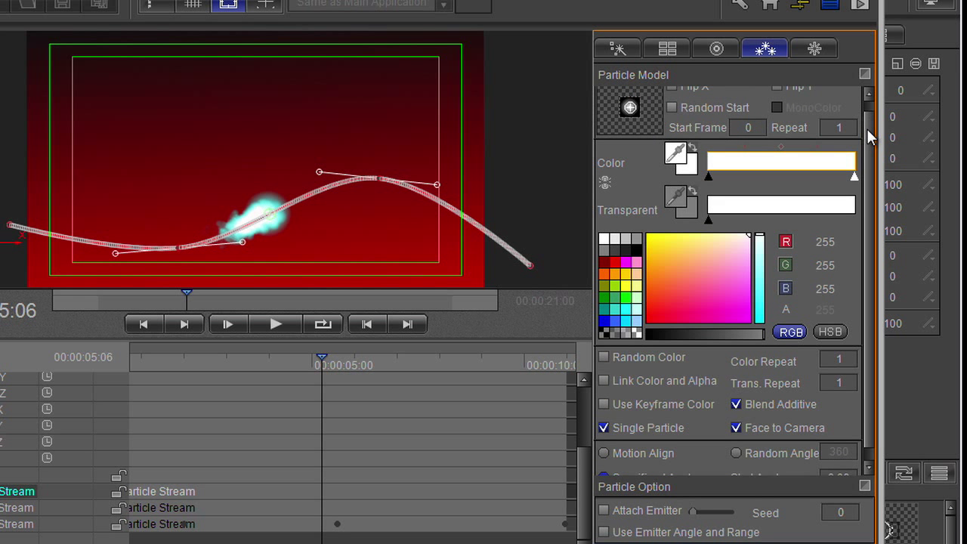
Preview the Flash001–Flash003 light images and choose Star008 as the particle image
{"action": "left_click", "coordinate": [631, 118]}
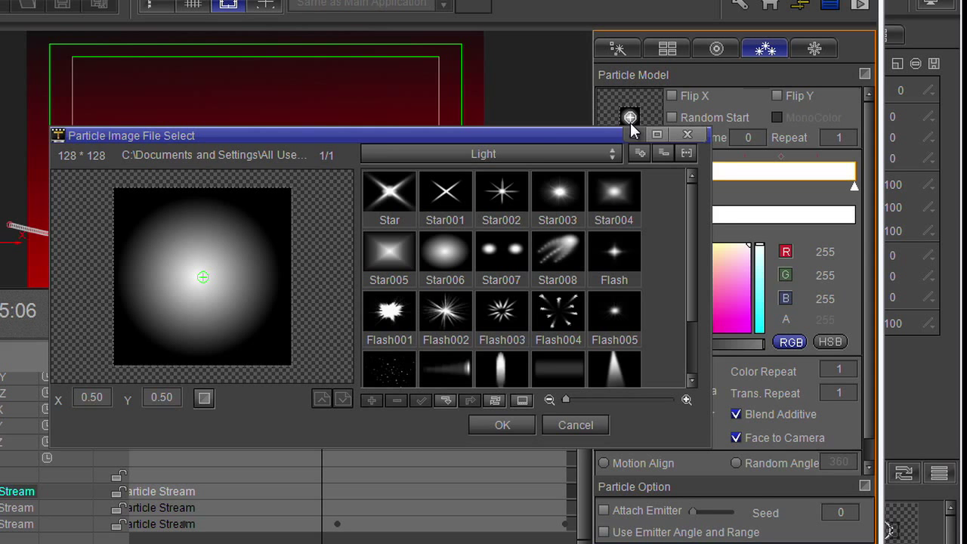
{"action": "left_click_drag", "start_coordinate": [537, 134], "coordinate": [770, 92]}
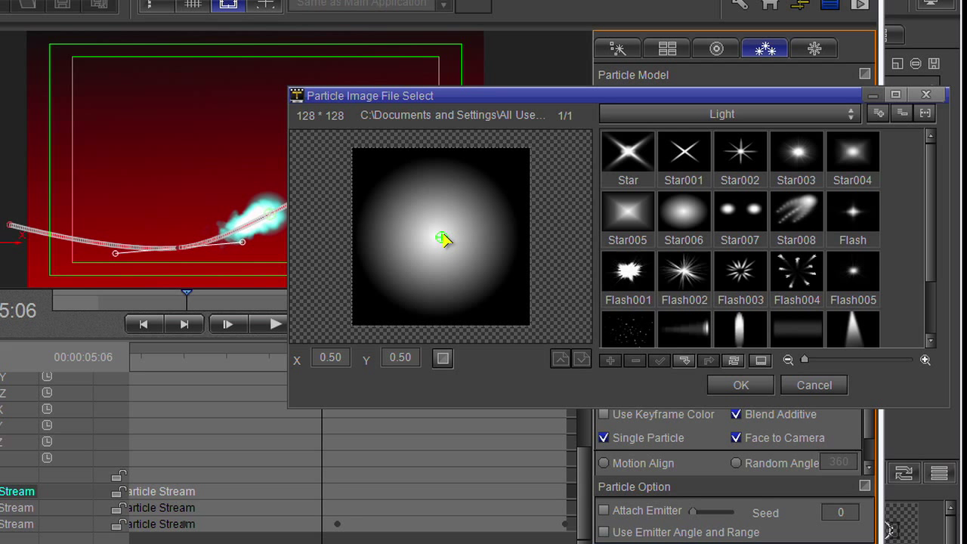
{"action": "left_click", "coordinate": [620, 270]}
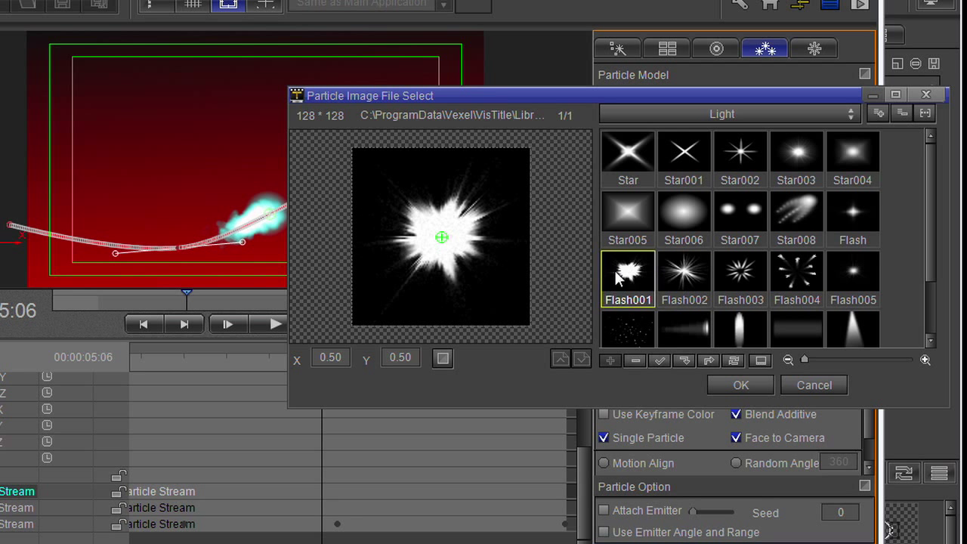
{"action": "left_click", "coordinate": [684, 278]}
{"action": "left_click", "coordinate": [747, 299]}
{"action": "left_click", "coordinate": [803, 212]}
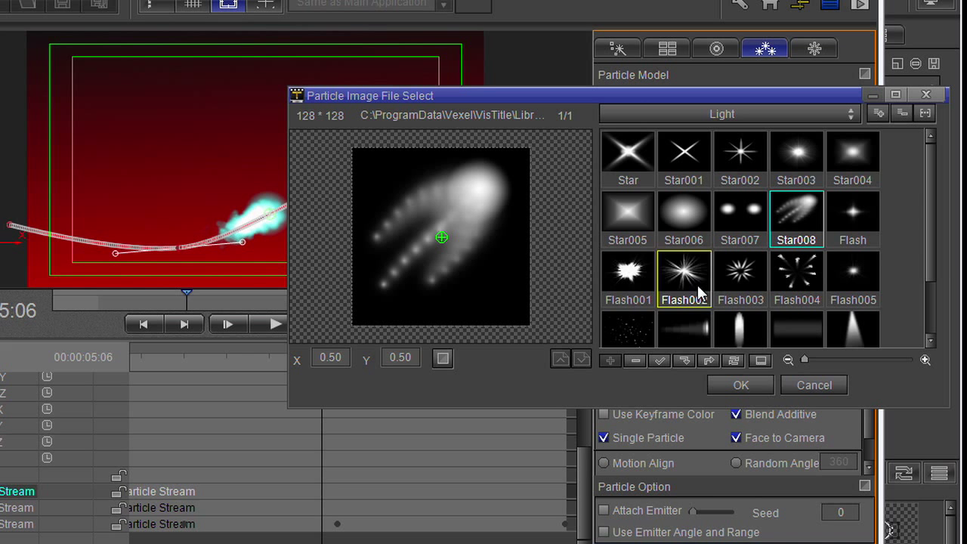
Confirm Star008, rewind to about 2 seconds and play the particle motion along the curve
{"action": "left_click", "coordinate": [733, 385]}
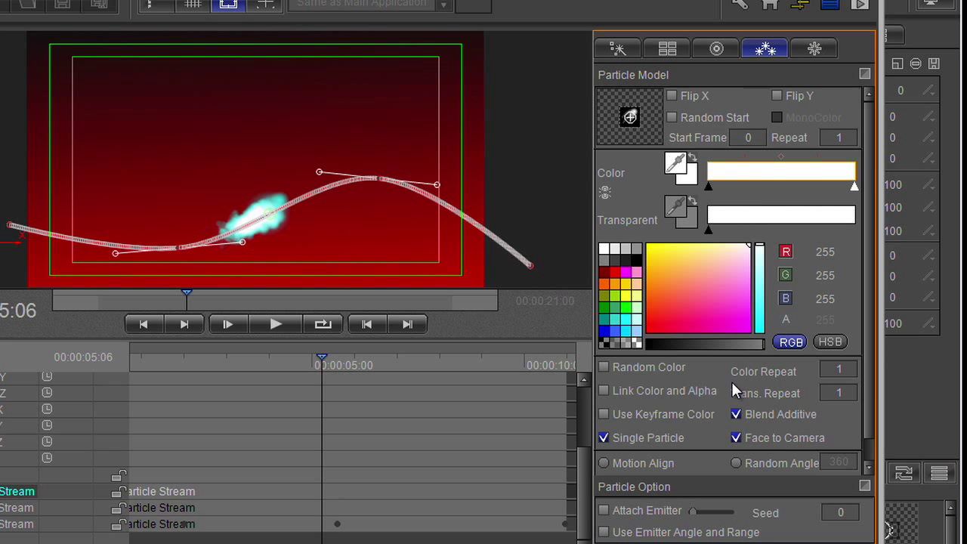
{"action": "left_click", "coordinate": [633, 121]}
{"action": "key", "text": "Escape"}
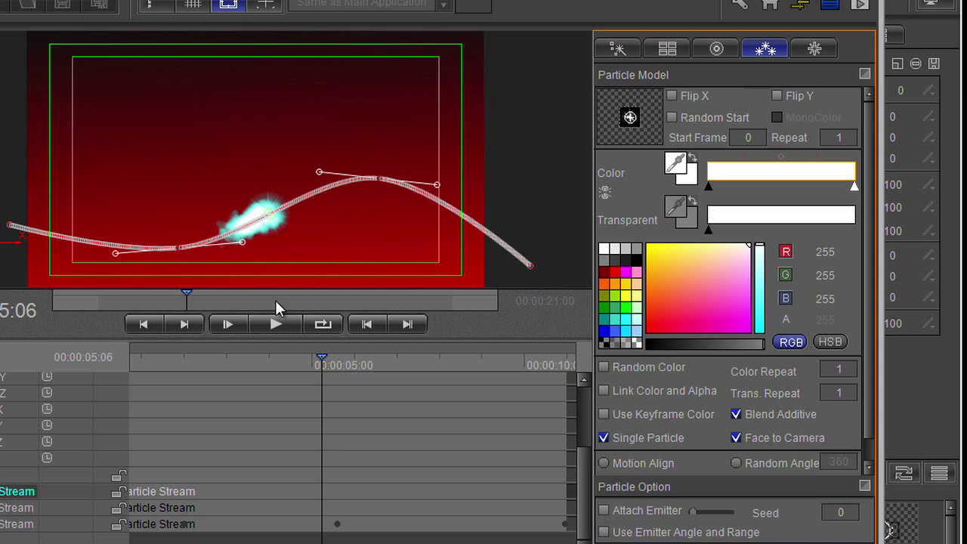
{"action": "left_click_drag", "start_coordinate": [187, 295], "coordinate": [136, 296]}
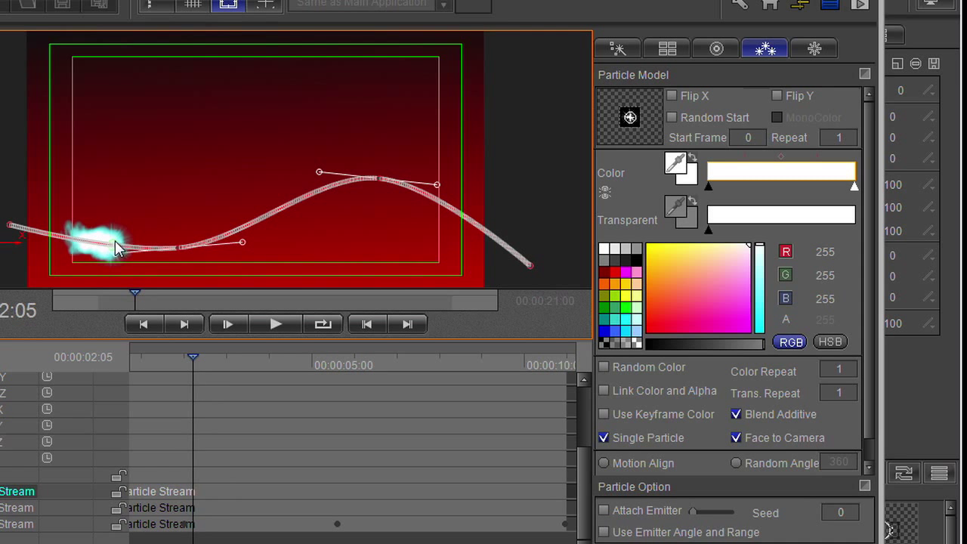
{"action": "left_click", "coordinate": [276, 324]}
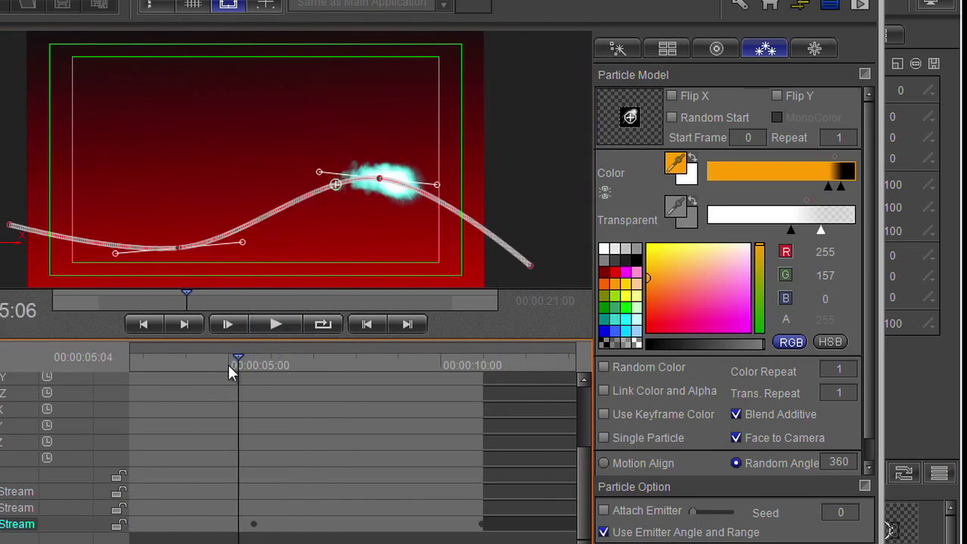
{"action": "mouse_move", "coordinate": [228, 365]}
{"action": "left_mouse_down"}
{"action": "mouse_move", "coordinate": [164, 368]}
{"action": "mouse_move", "coordinate": [264, 361]}
{"action": "mouse_move", "coordinate": [229, 371]}
{"action": "left_mouse_up"}
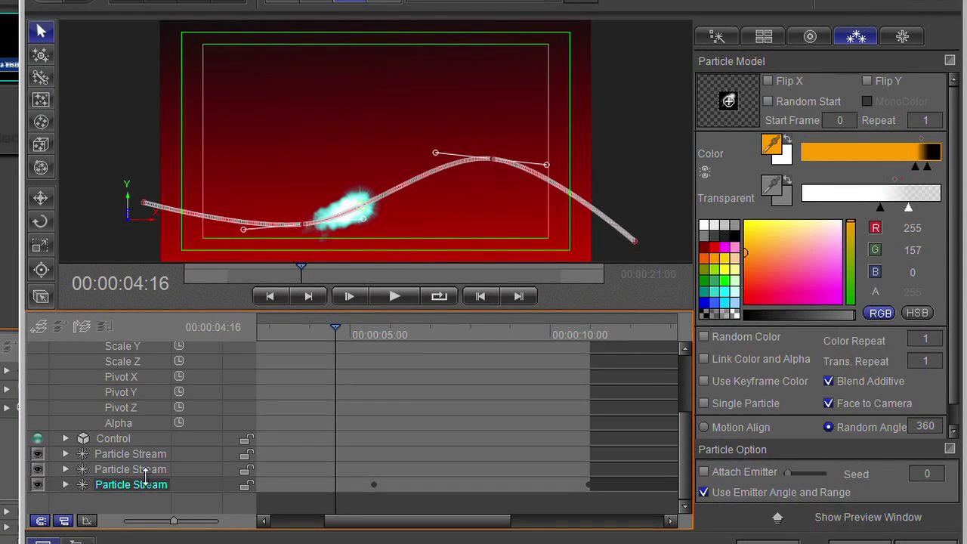
Hide the lower two streams and give the top particle stream the Flash003 image
{"action": "left_click", "coordinate": [37, 484]}
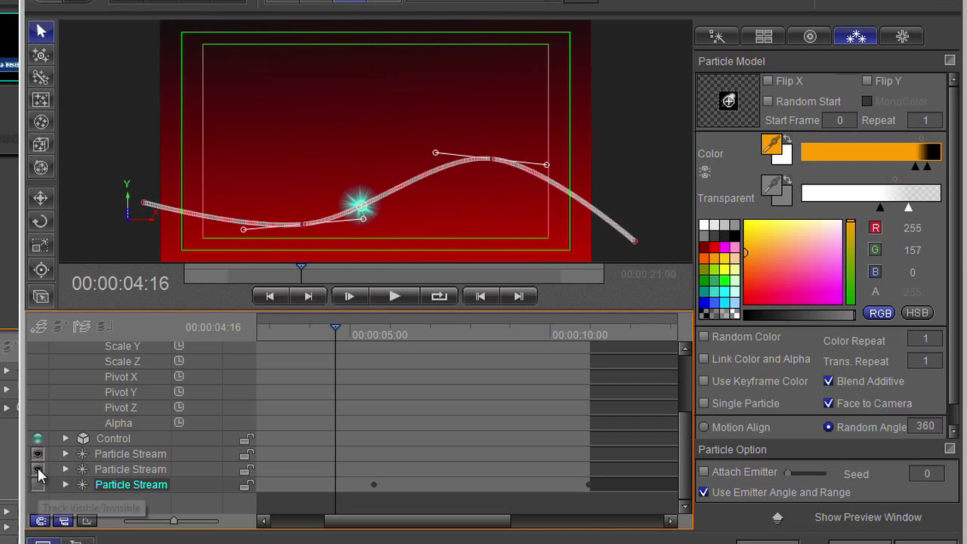
{"action": "left_click", "coordinate": [37, 467]}
{"action": "left_click", "coordinate": [136, 454]}
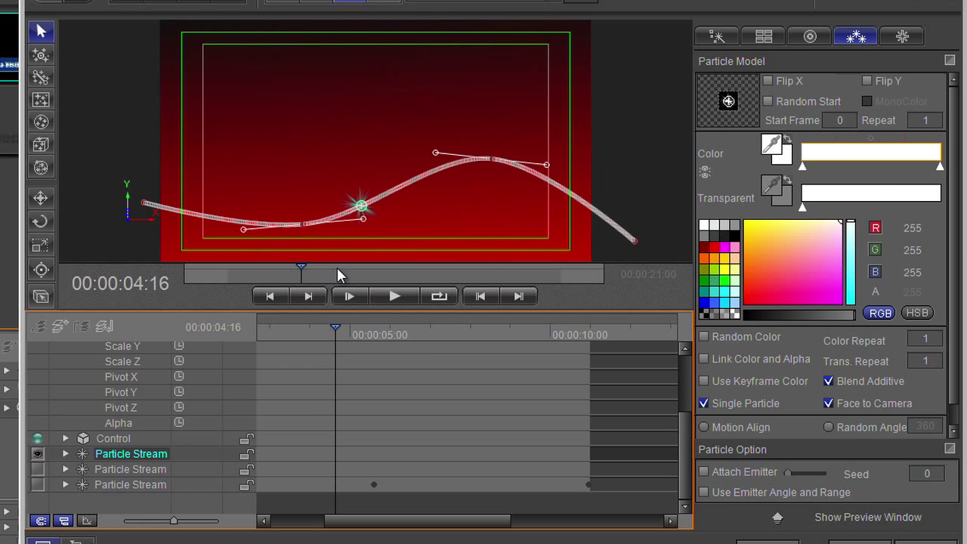
{"action": "left_click", "coordinate": [729, 101]}
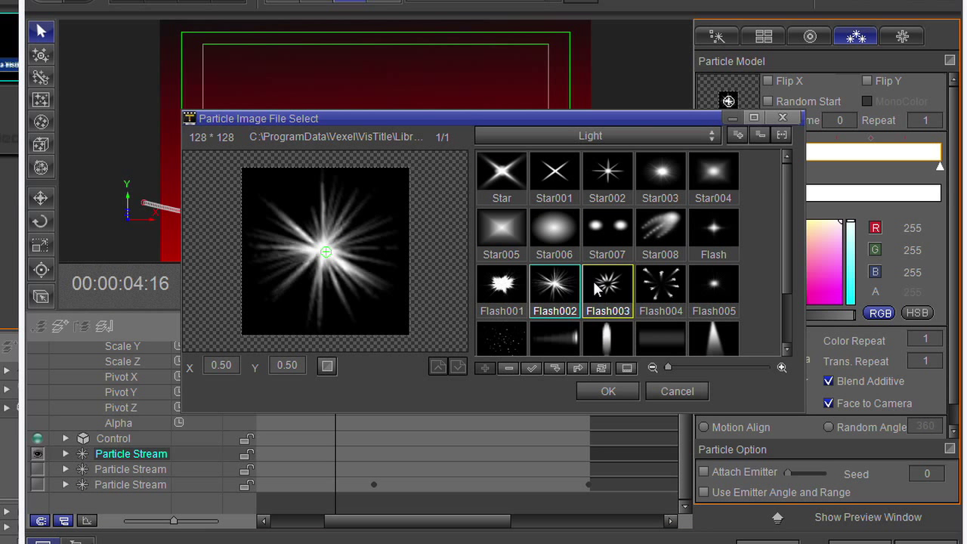
{"action": "left_click", "coordinate": [598, 288]}
{"action": "left_click", "coordinate": [609, 390]}
Show only the middle particle stream and set its image to Star008
{"action": "left_click", "coordinate": [37, 454]}
{"action": "left_click", "coordinate": [38, 470]}
{"action": "left_click", "coordinate": [131, 470]}
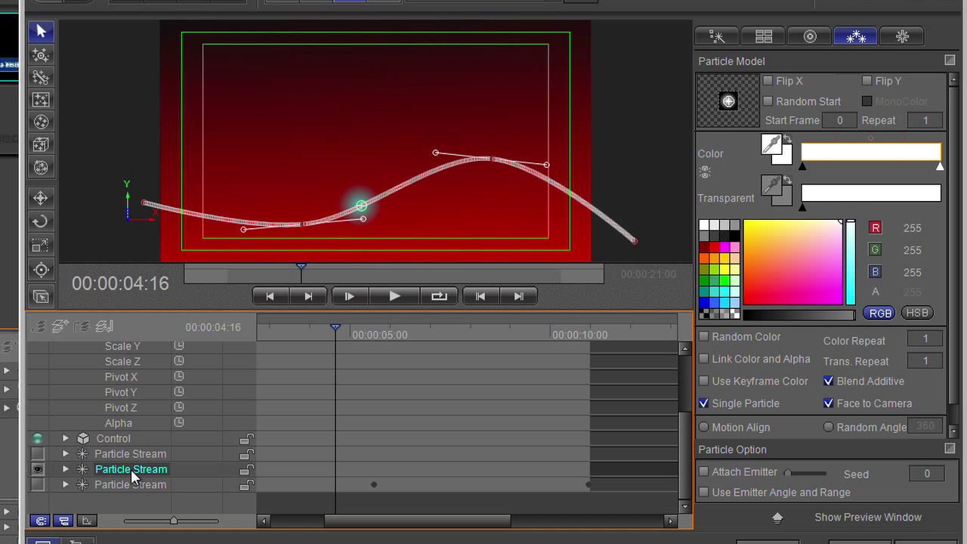
{"action": "left_click", "coordinate": [737, 97]}
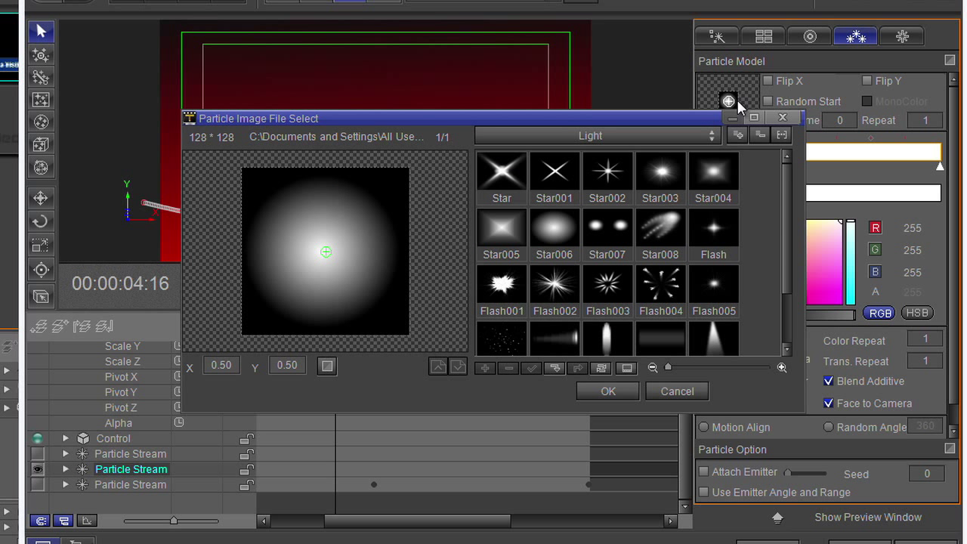
{"action": "left_click", "coordinate": [657, 229]}
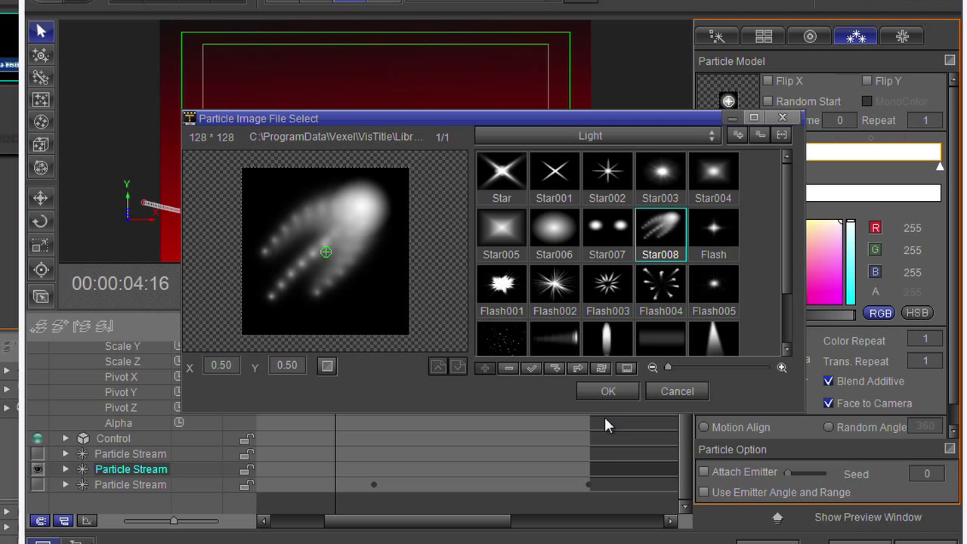
{"action": "left_click", "coordinate": [609, 391]}
Show only the bottom particle stream and apply the Flash002 image to it
{"action": "left_click", "coordinate": [39, 482]}
{"action": "left_click", "coordinate": [37, 468]}
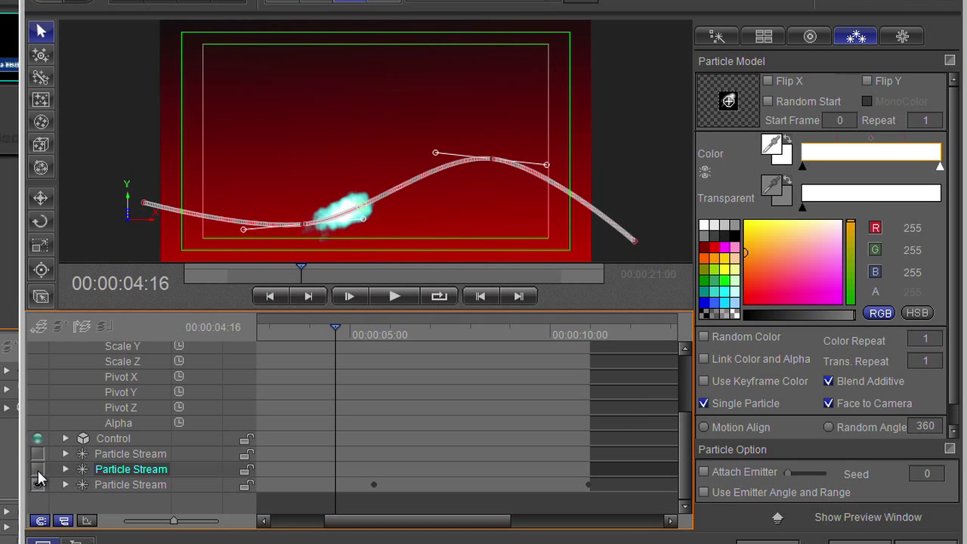
{"action": "left_click", "coordinate": [128, 482]}
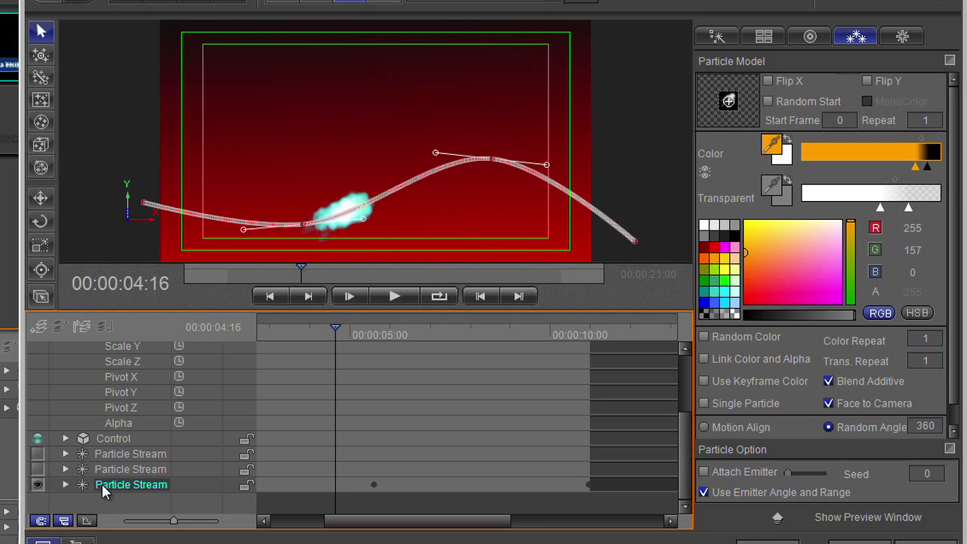
{"action": "left_click", "coordinate": [728, 100]}
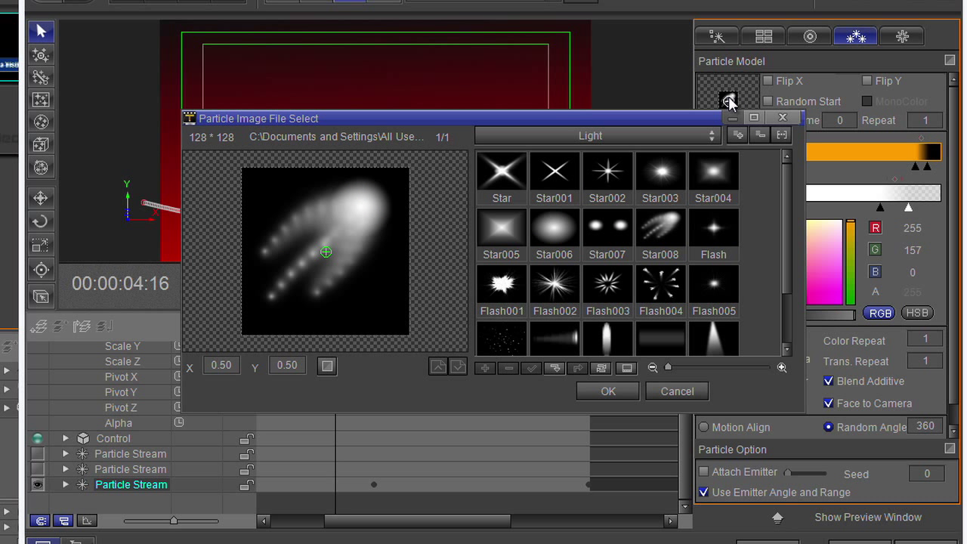
{"action": "double_click", "coordinate": [563, 313]}
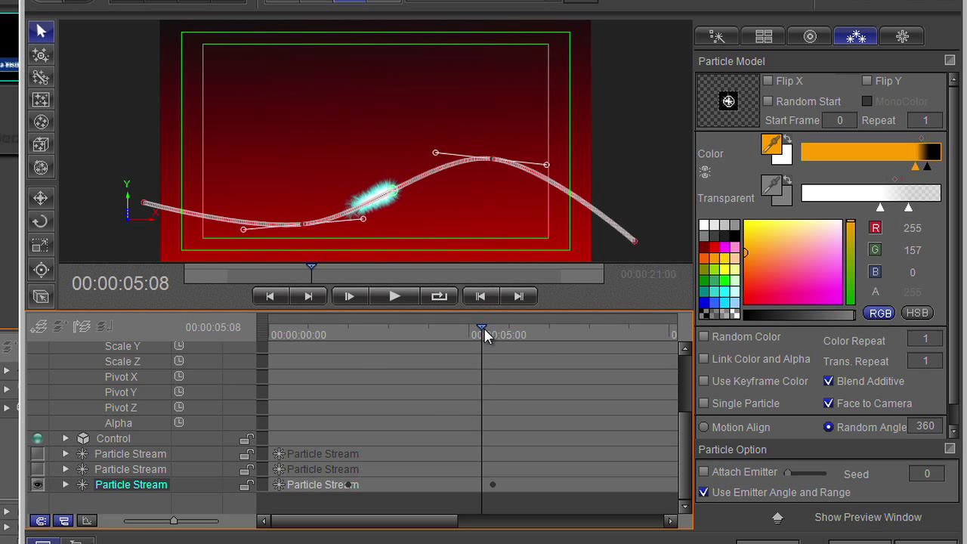
Rewind the preview and switch the top and middle streams visible again
{"action": "left_click_drag", "start_coordinate": [484, 334], "coordinate": [300, 382]}
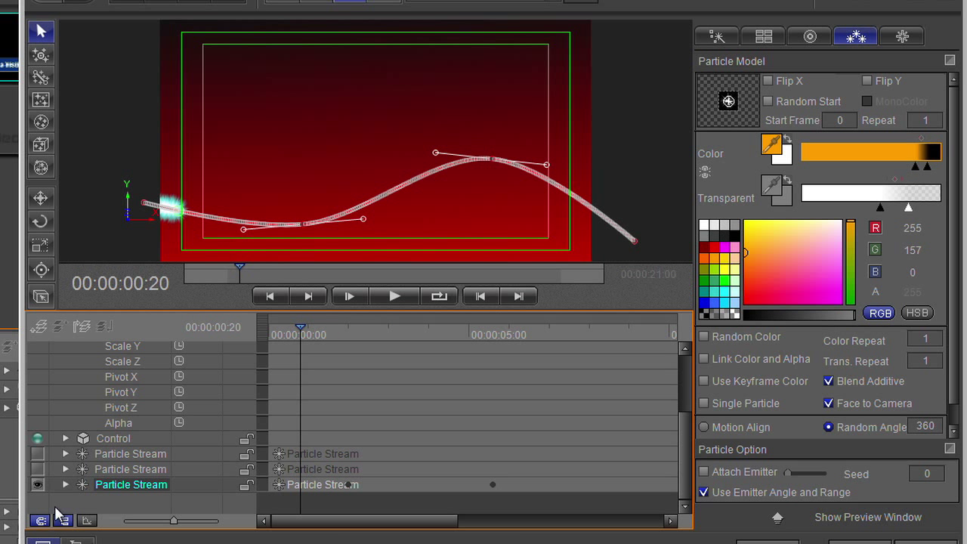
{"action": "left_click", "coordinate": [136, 455]}
{"action": "left_click", "coordinate": [145, 484]}
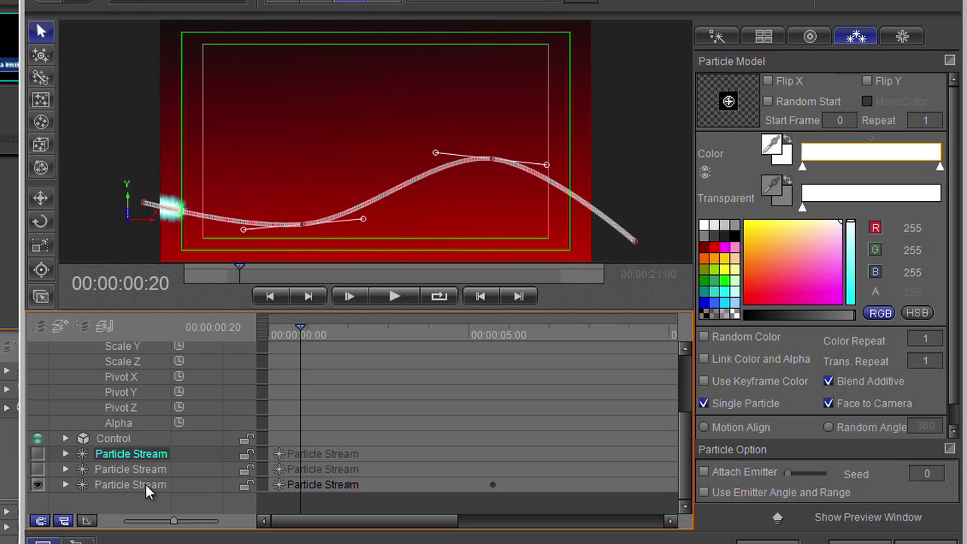
{"action": "left_click", "coordinate": [37, 469]}
{"action": "left_click", "coordinate": [36, 454]}
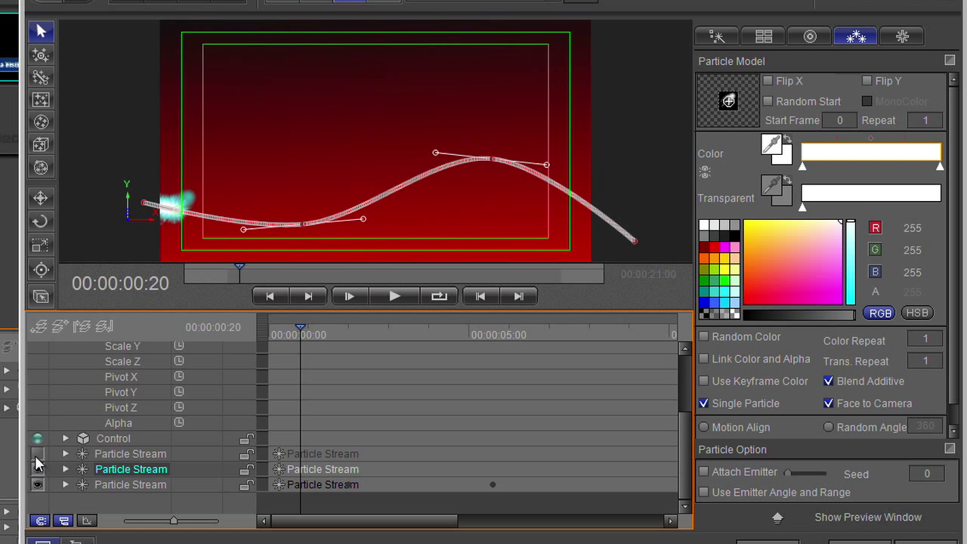
{"action": "left_click", "coordinate": [161, 484]}
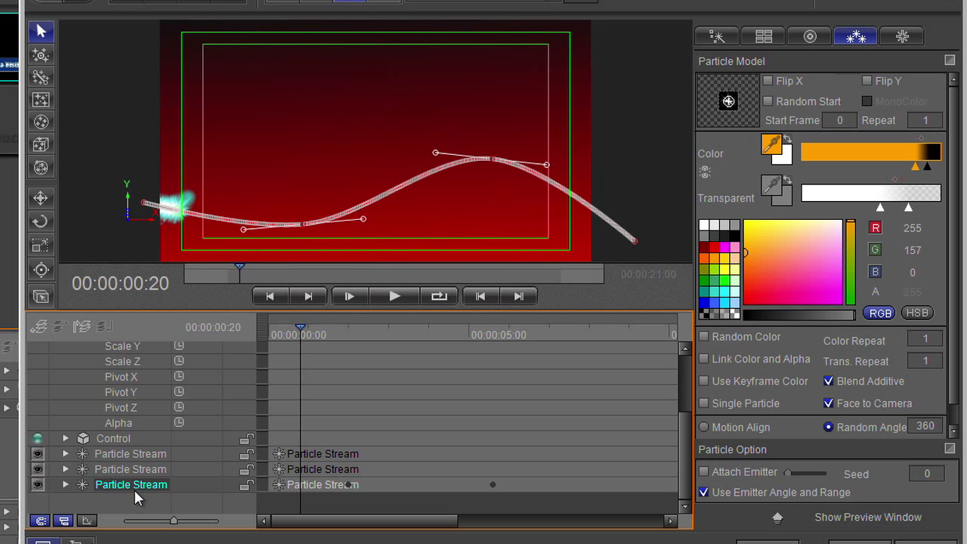
At 00:00:03:09, set the top particle stream's image to the soft Star006 glow
{"action": "left_click_drag", "start_coordinate": [302, 337], "coordinate": [403, 333]}
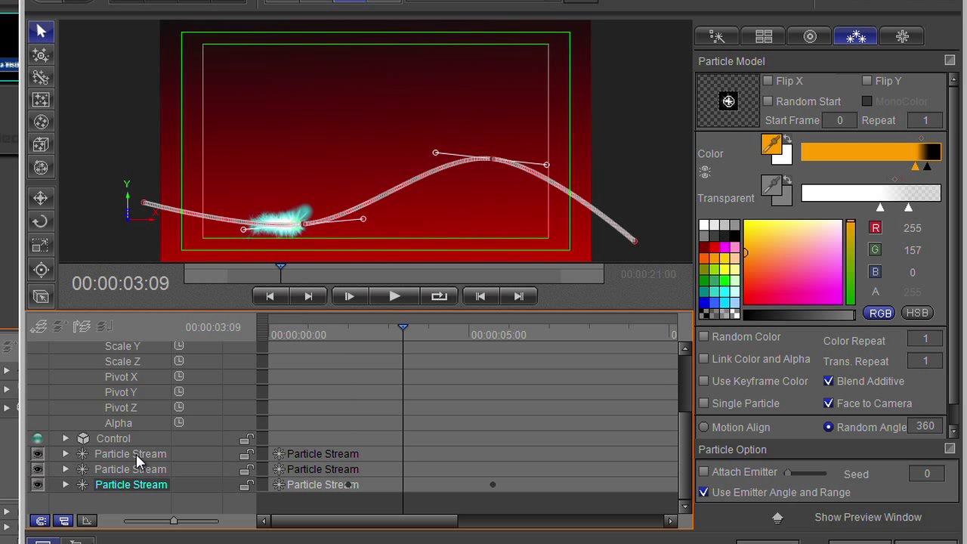
{"action": "left_click", "coordinate": [136, 454]}
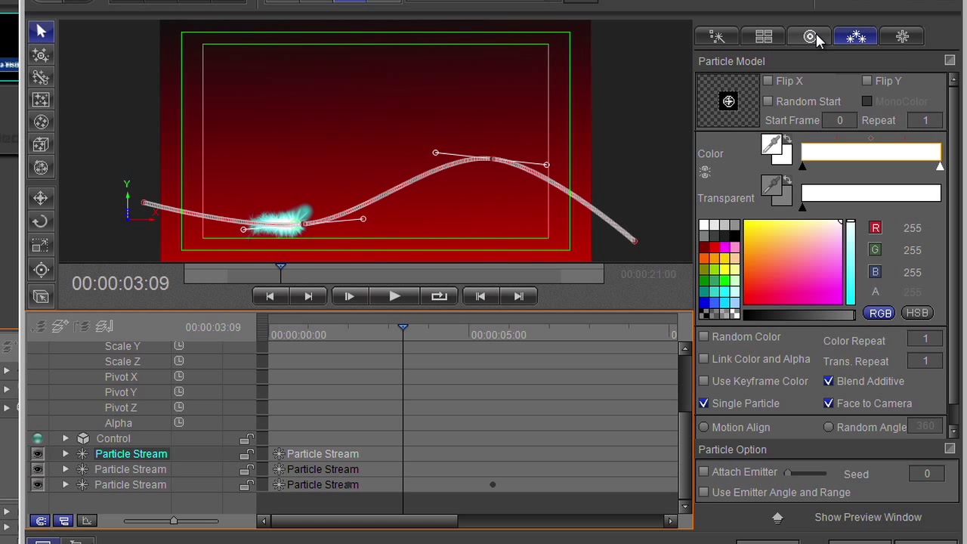
{"action": "left_click", "coordinate": [899, 37]}
{"action": "left_click", "coordinate": [862, 38]}
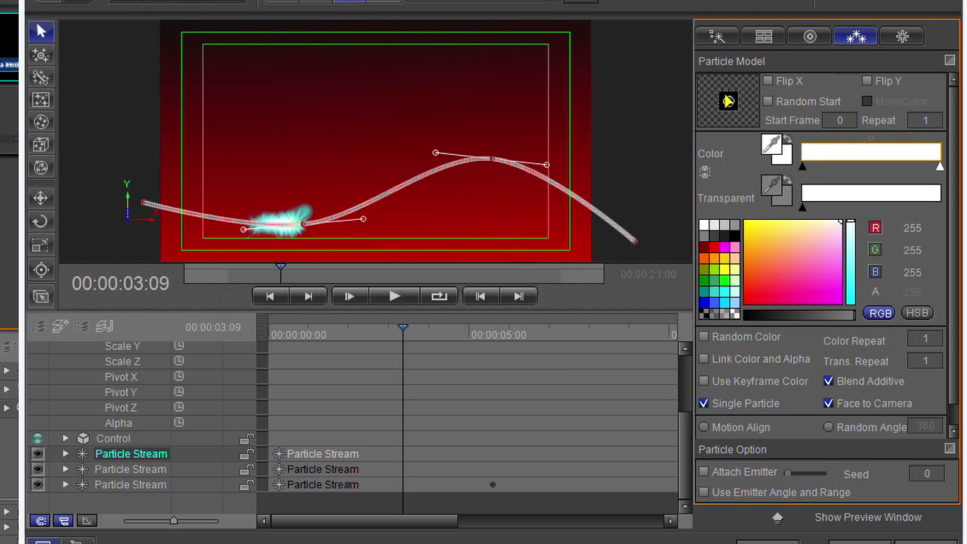
{"action": "left_click", "coordinate": [728, 101]}
{"action": "left_click", "coordinate": [549, 231]}
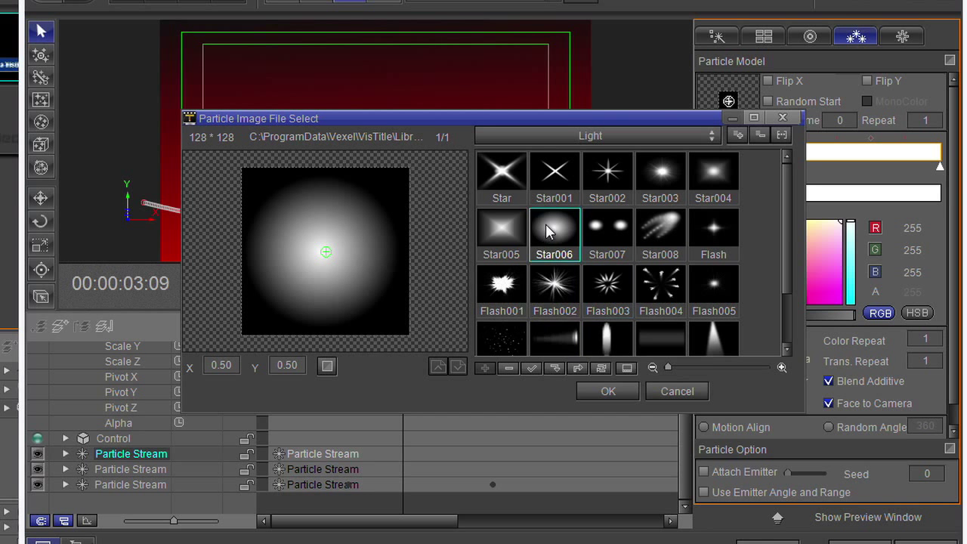
{"action": "left_click", "coordinate": [608, 393]}
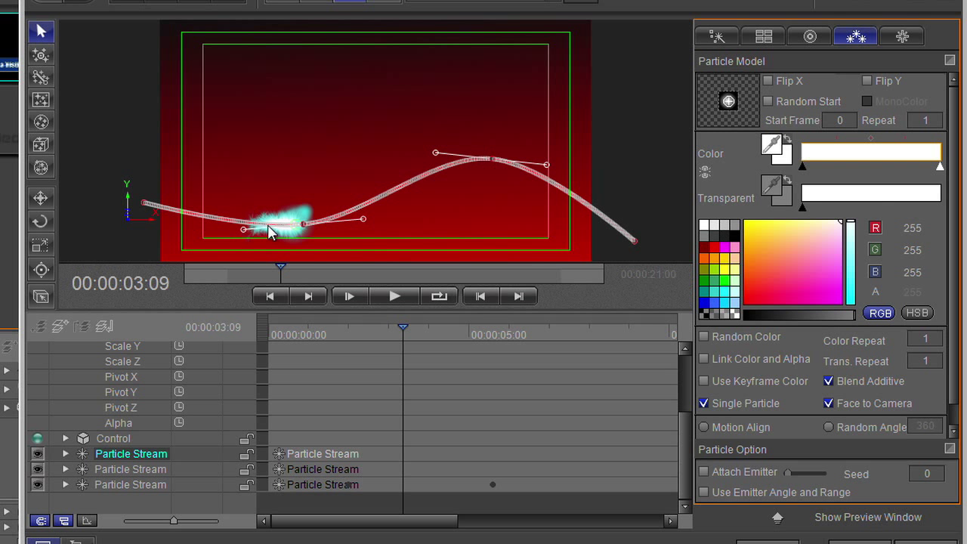
{"action": "left_click", "coordinate": [130, 485]}
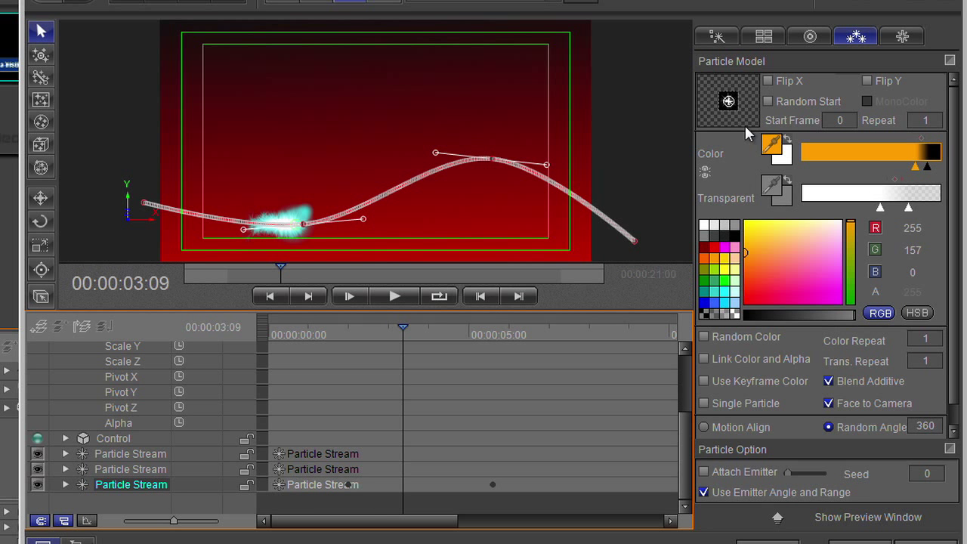
Apply Line004 to the bottom stream and show its Life 43, Quantity 167 settings
{"action": "left_click", "coordinate": [727, 105]}
{"action": "scroll", "coordinate": [784, 308], "scroll_direction": "down", "scroll_amount": 1}
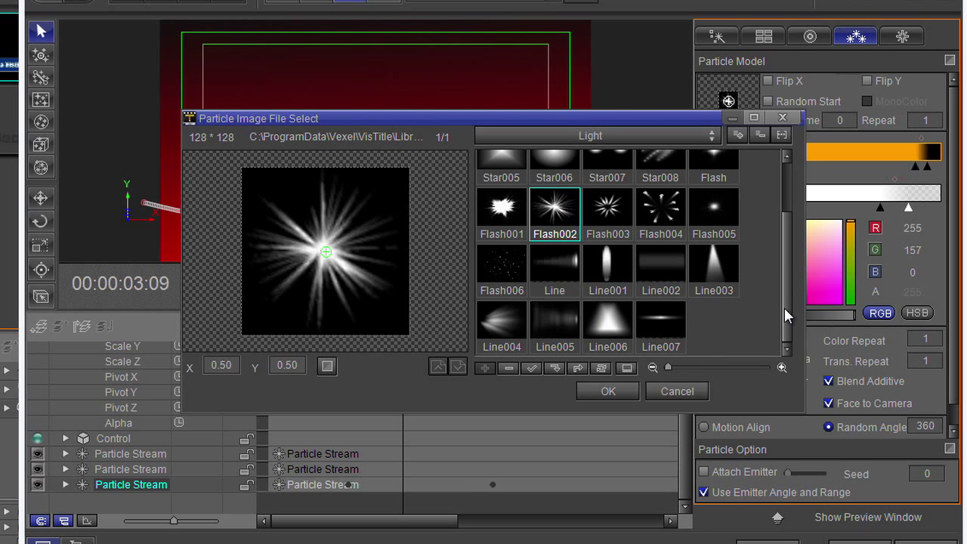
{"action": "left_click", "coordinate": [490, 337]}
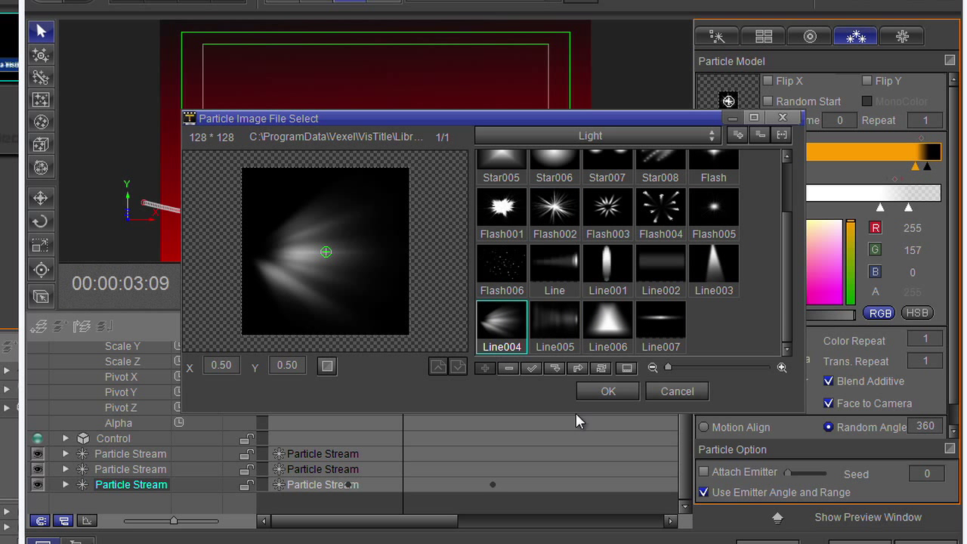
{"action": "left_click", "coordinate": [610, 391]}
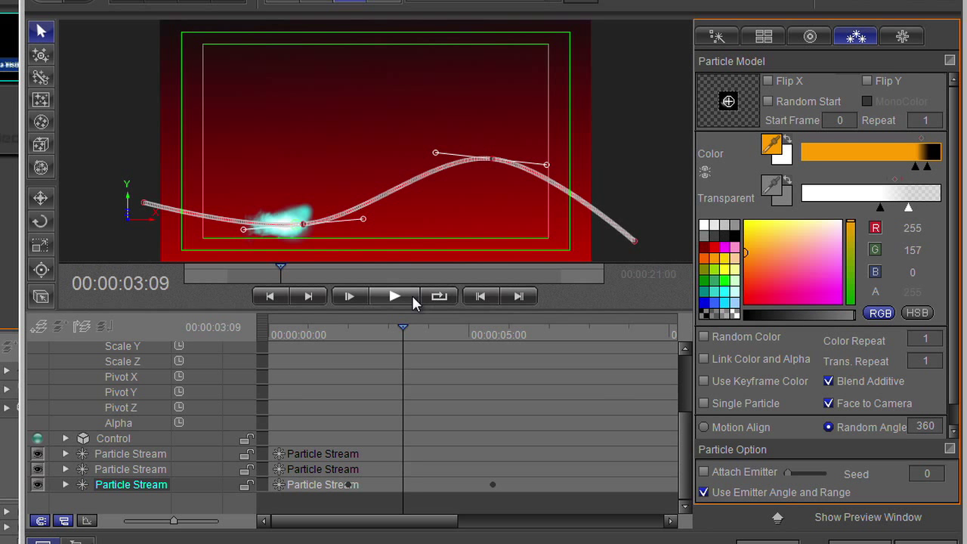
{"action": "left_click", "coordinate": [910, 37]}
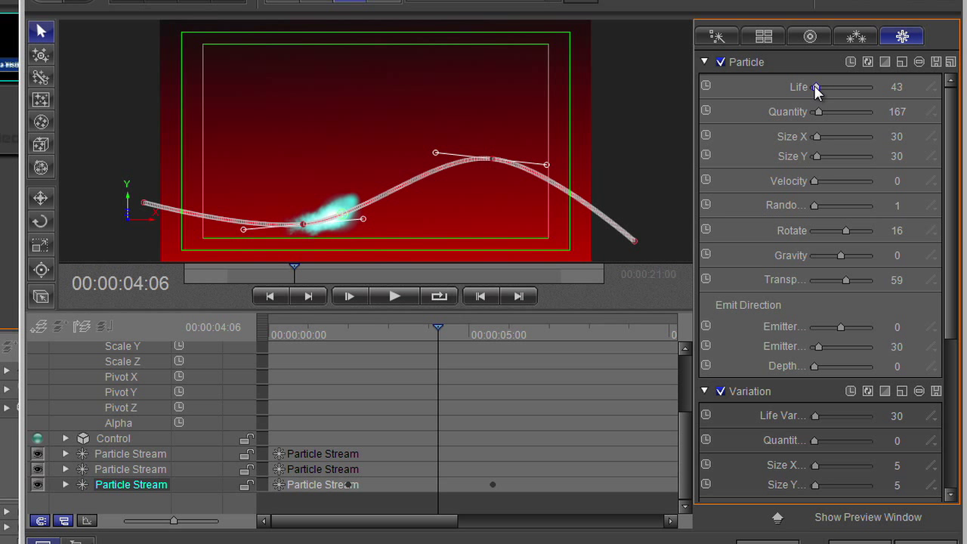
Raise the bottom stream's particle Life to 292 and Quantity to 729, previewing the trail
{"action": "left_click_drag", "start_coordinate": [815, 87], "coordinate": [832, 82]}
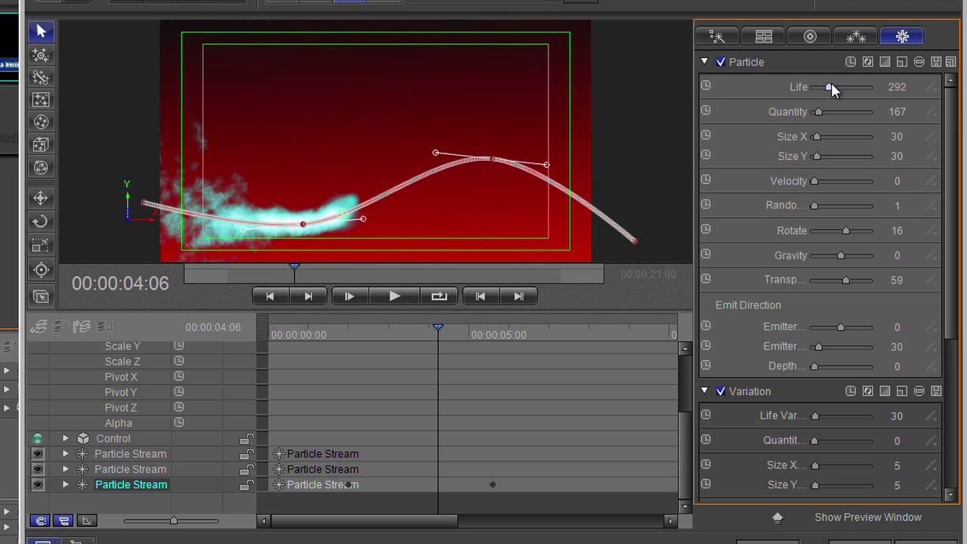
{"action": "left_click", "coordinate": [399, 296]}
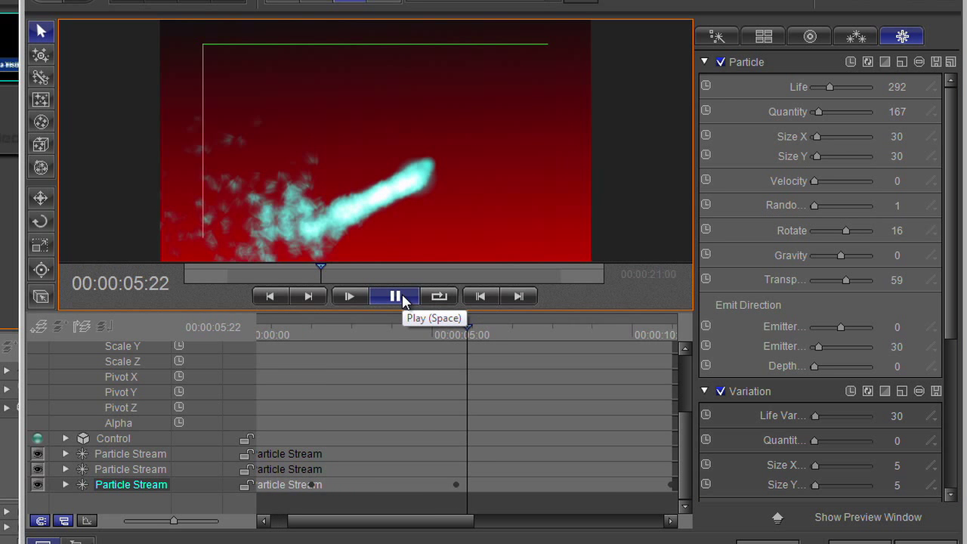
{"action": "left_click", "coordinate": [403, 300]}
{"action": "left_click_drag", "start_coordinate": [818, 111], "coordinate": [834, 112]}
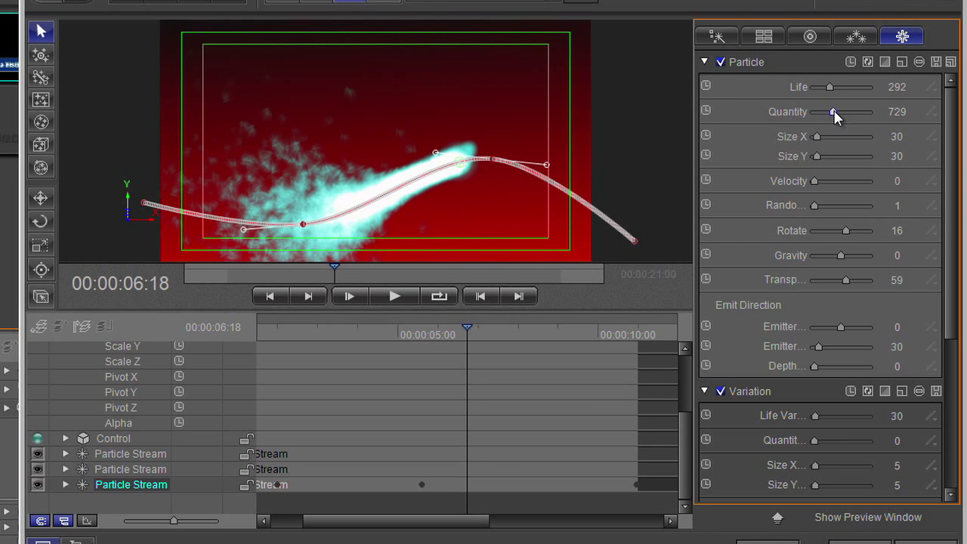
{"action": "left_click", "coordinate": [396, 297]}
{"action": "left_click", "coordinate": [395, 297]}
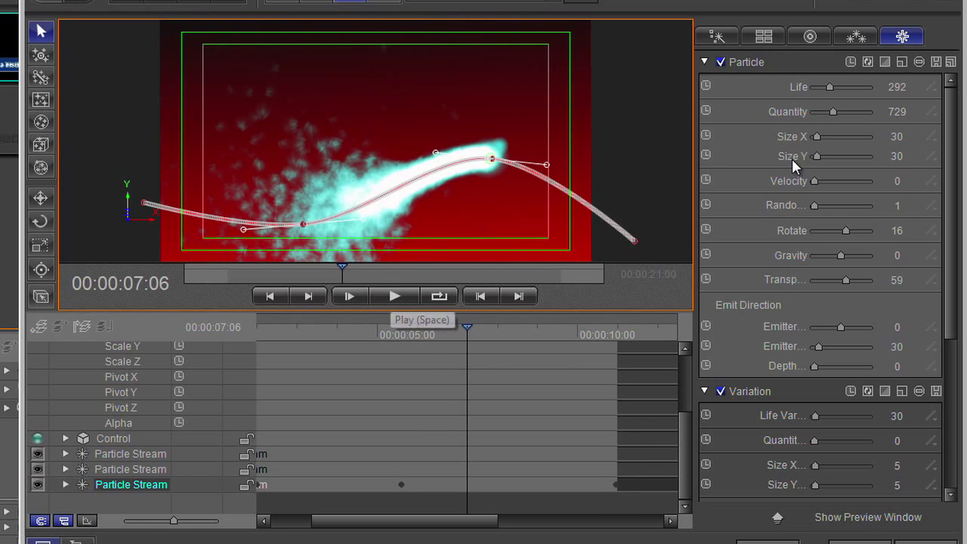
Reshape particles to size 32 by 16 with rotation 30, keeping velocity at 0
{"action": "mouse_move", "coordinate": [818, 135]}
{"action": "left_mouse_down"}
{"action": "mouse_move", "coordinate": [827, 133]}
{"action": "mouse_move", "coordinate": [815, 137]}
{"action": "left_mouse_up"}
{"action": "left_click_drag", "start_coordinate": [818, 155], "coordinate": [811, 182]}
{"action": "left_click_drag", "start_coordinate": [889, 181], "coordinate": [889, 182]}
{"action": "left_click", "coordinate": [404, 296]}
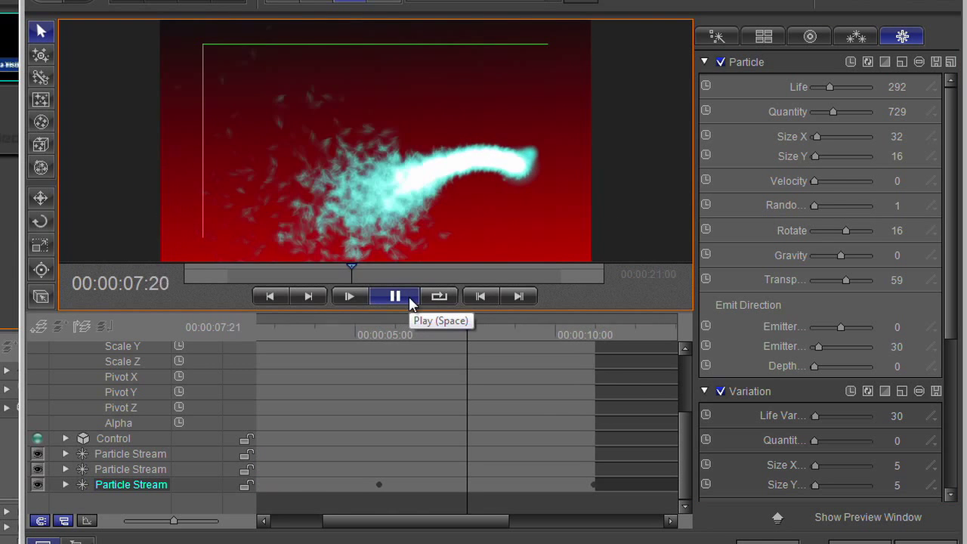
{"action": "left_click", "coordinate": [396, 296]}
Set particle Random to 2 and settle Gravity at 1, replaying the preview from 3:09
{"action": "left_click_drag", "start_coordinate": [816, 207], "coordinate": [815, 206]}
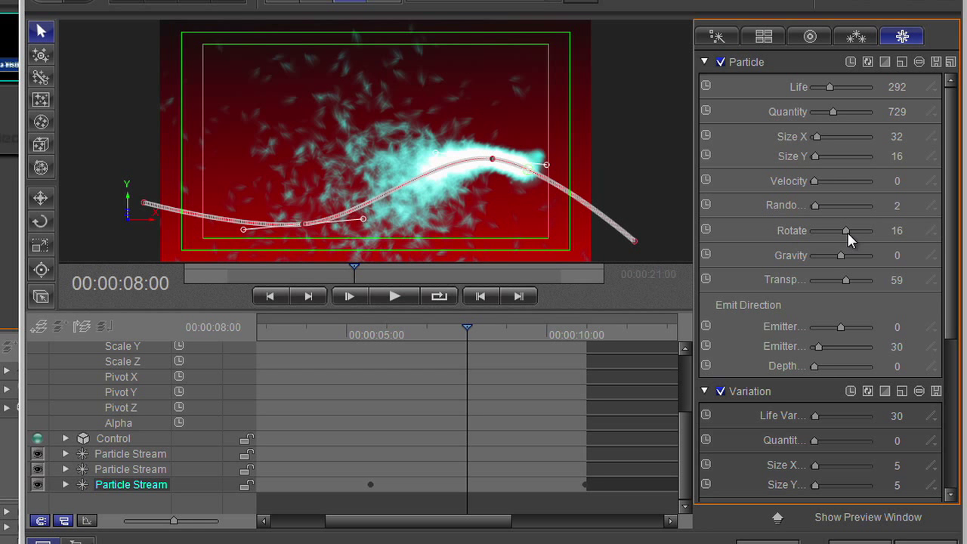
{"action": "mouse_move", "coordinate": [839, 254]}
{"action": "left_mouse_down"}
{"action": "mouse_move", "coordinate": [851, 231]}
{"action": "mouse_move", "coordinate": [851, 256]}
{"action": "mouse_move", "coordinate": [837, 254]}
{"action": "left_mouse_up"}
{"action": "left_click_drag", "start_coordinate": [488, 337], "coordinate": [281, 344]}
{"action": "left_click", "coordinate": [395, 296]}
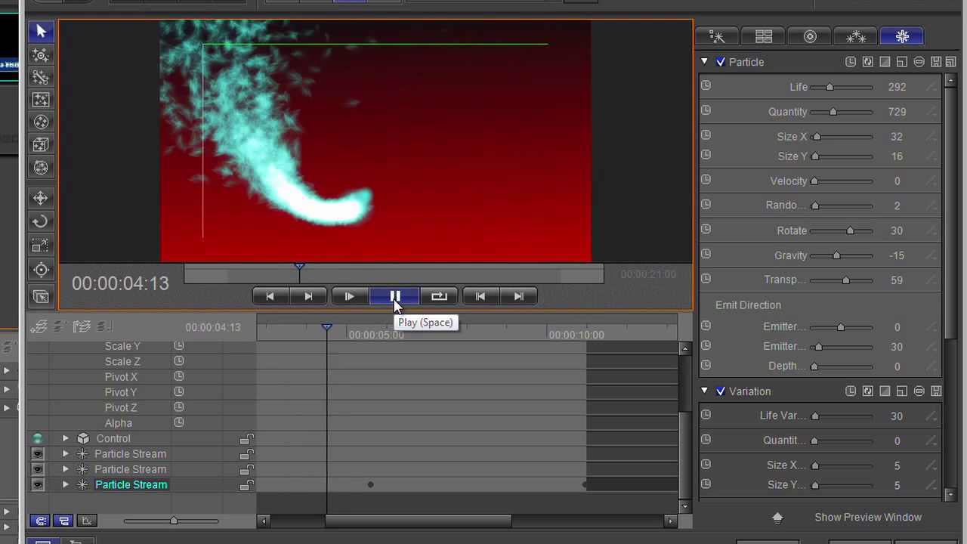
{"action": "left_click", "coordinate": [395, 296]}
{"action": "left_click_drag", "start_coordinate": [837, 255], "coordinate": [843, 255]}
{"action": "left_click", "coordinate": [406, 298]}
{"action": "left_click", "coordinate": [406, 298]}
{"action": "left_click", "coordinate": [396, 296]}
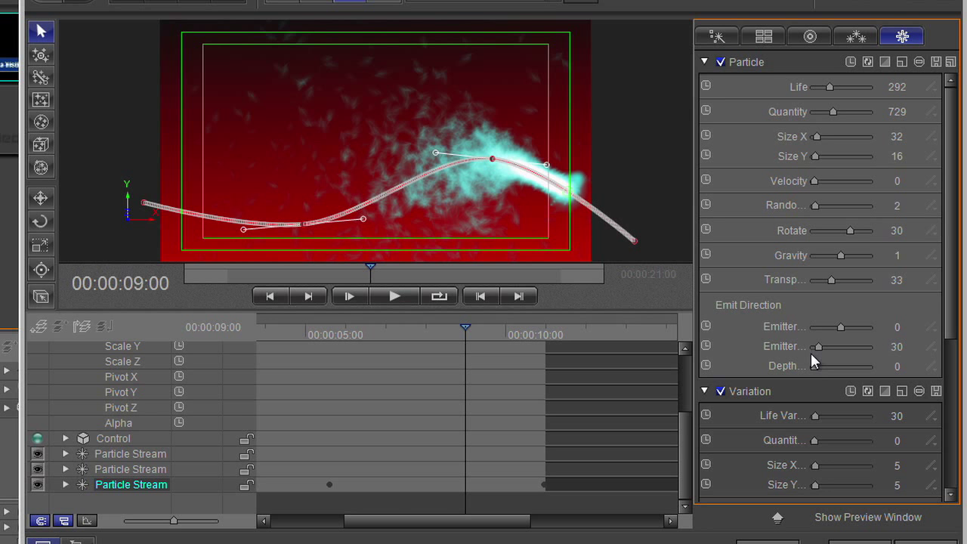
Set Variation to Life 248, Quantity 500 and Size 69 by 26, then preview
{"action": "left_click_drag", "start_coordinate": [957, 270], "coordinate": [945, 429]}
{"action": "left_click_drag", "start_coordinate": [815, 241], "coordinate": [827, 241]}
{"action": "left_click_drag", "start_coordinate": [814, 266], "coordinate": [827, 291]}
{"action": "left_click_drag", "start_coordinate": [815, 311], "coordinate": [832, 290]}
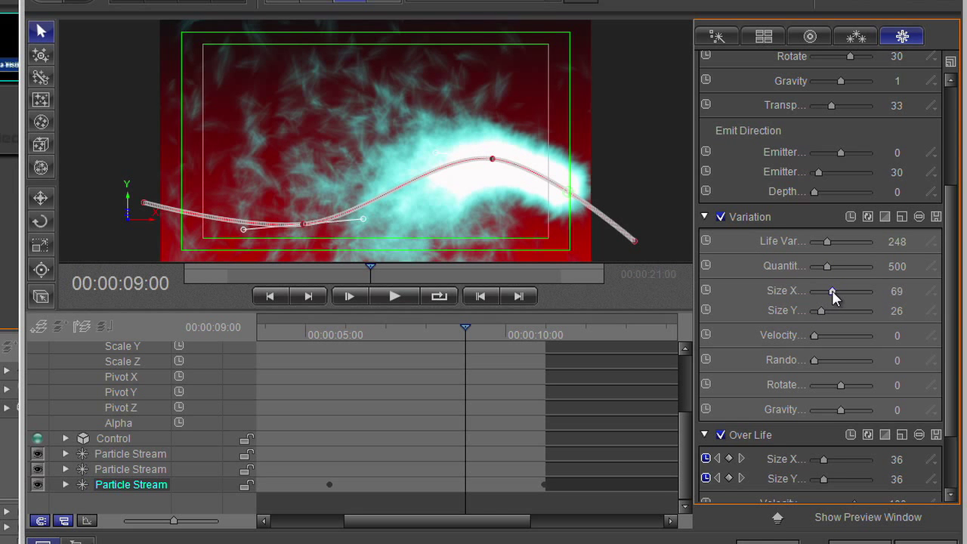
{"action": "left_click_drag", "start_coordinate": [813, 335], "coordinate": [813, 338]}
{"action": "left_click", "coordinate": [395, 296]}
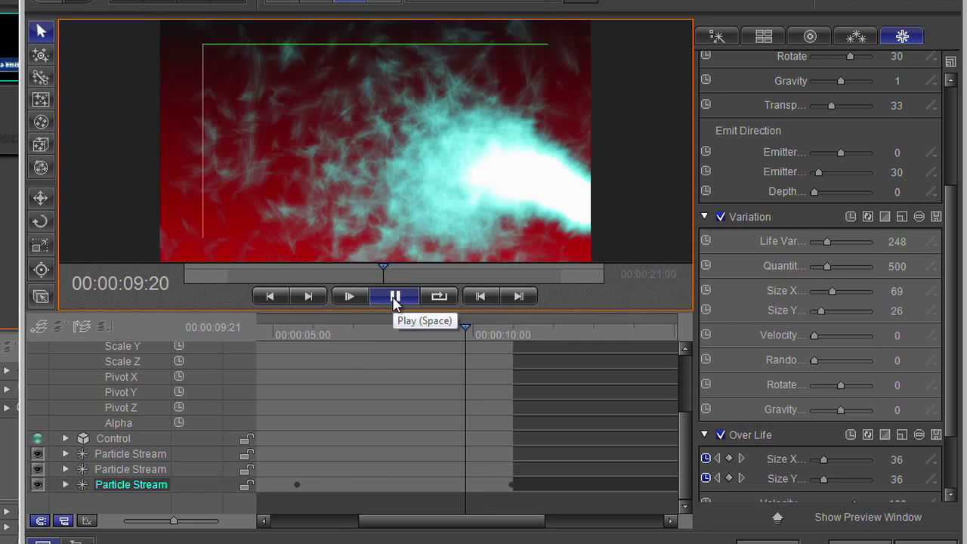
{"action": "left_click", "coordinate": [394, 297]}
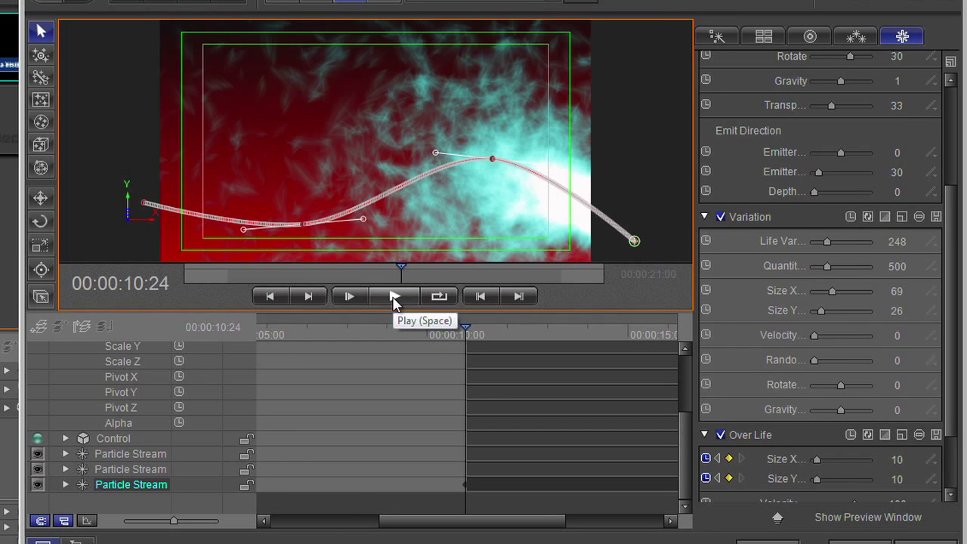
Keyframe Over Life size from 80 at 5:15 to 10 at 10:24, then preview
{"action": "scroll", "coordinate": [734, 457], "scroll_direction": "down", "scroll_amount": 3}
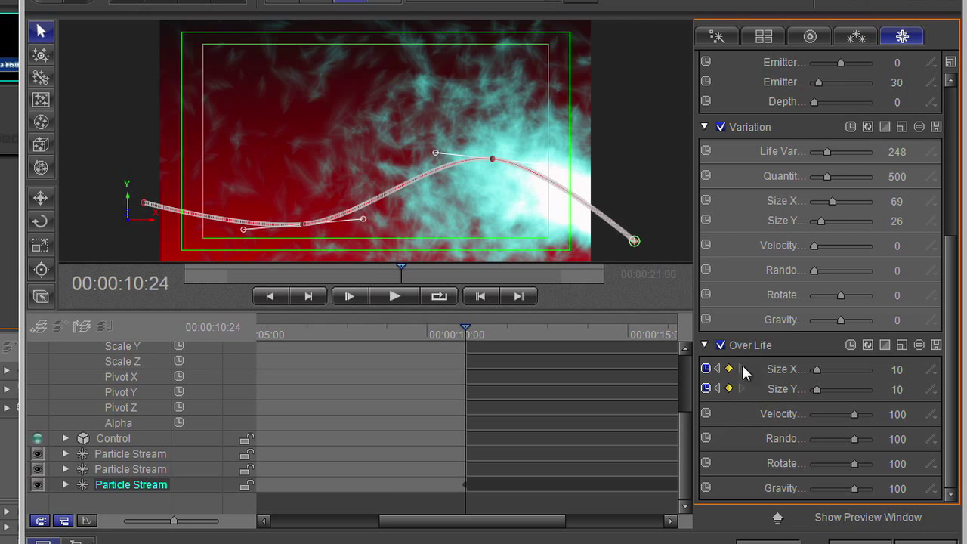
{"action": "left_click_drag", "start_coordinate": [466, 330], "coordinate": [261, 330]}
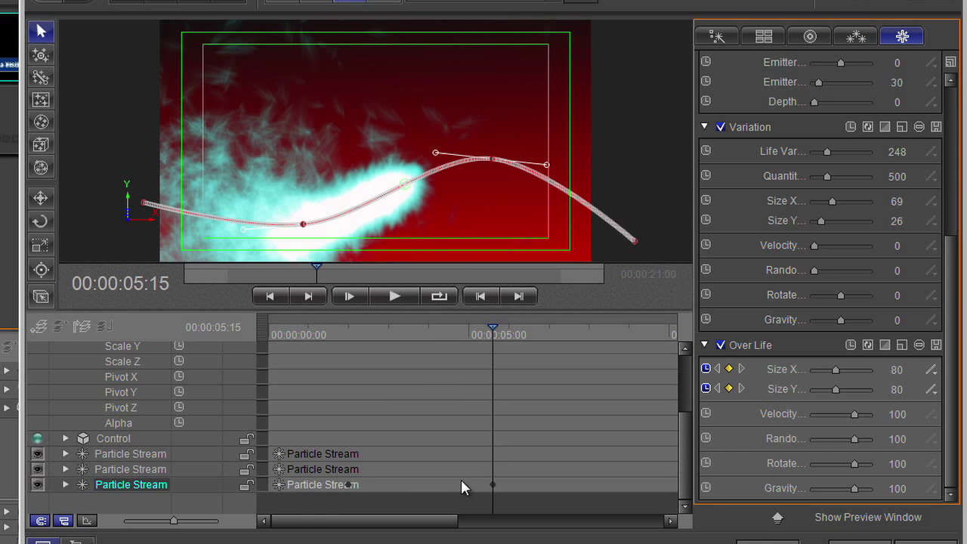
{"action": "left_click", "coordinate": [346, 483]}
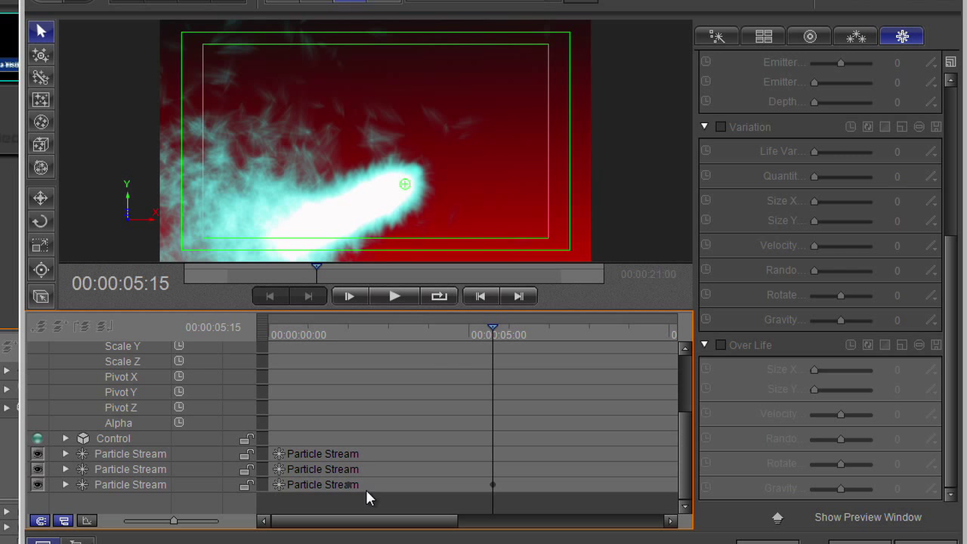
{"action": "left_click", "coordinate": [123, 485]}
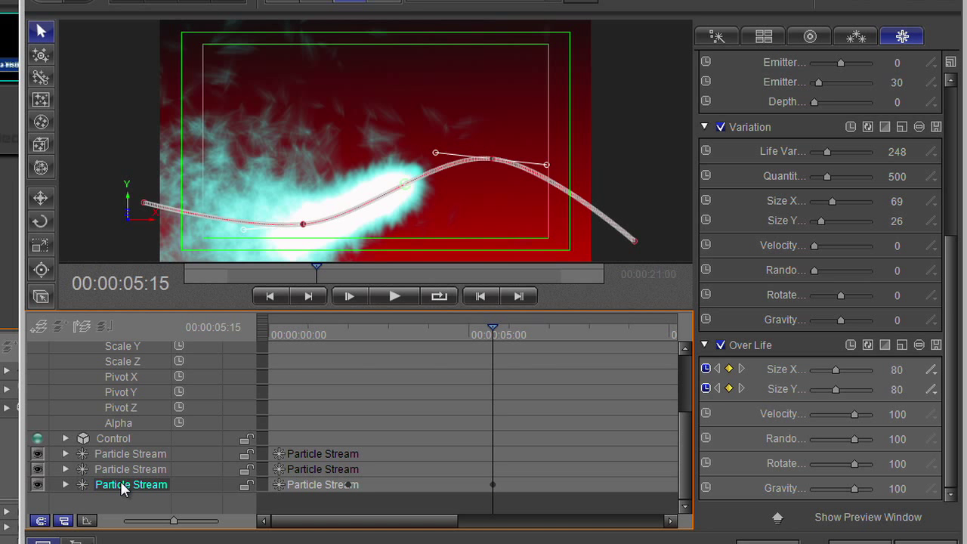
{"action": "left_click", "coordinate": [318, 334]}
{"action": "key", "text": "space"}
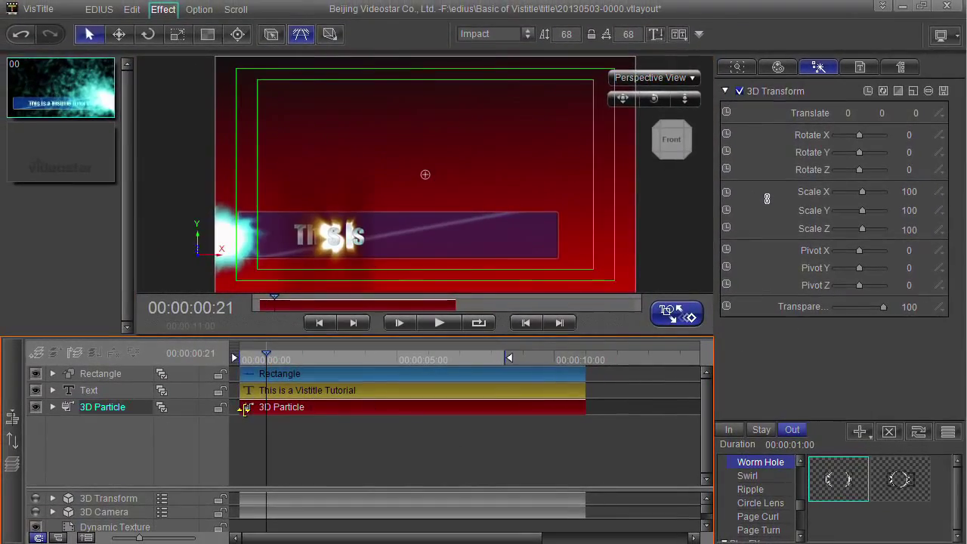
Trim both ends of the 3D Particle clip so it starts later and ends earlier
{"action": "left_click_drag", "start_coordinate": [243, 410], "coordinate": [335, 415]}
{"action": "left_click_drag", "start_coordinate": [586, 411], "coordinate": [484, 411]}
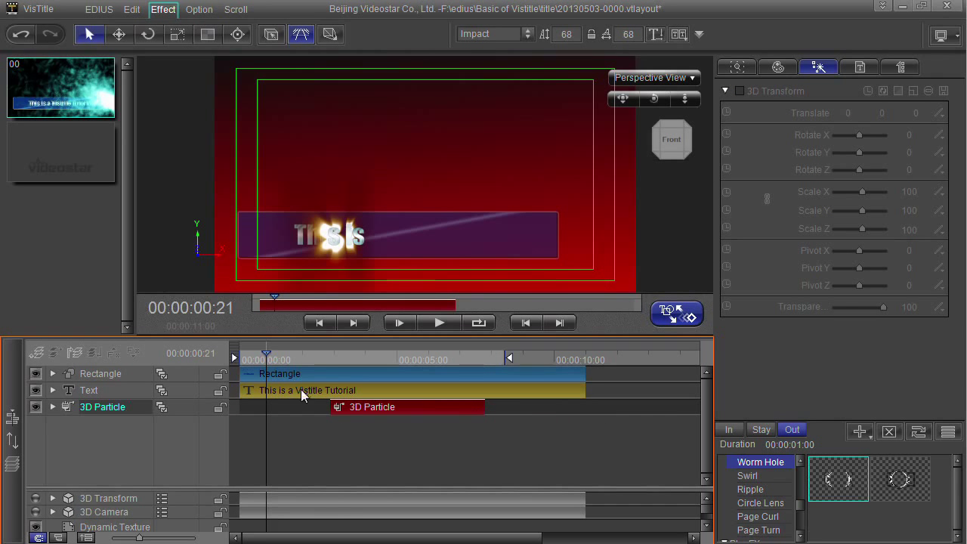
{"action": "key", "text": "space"}
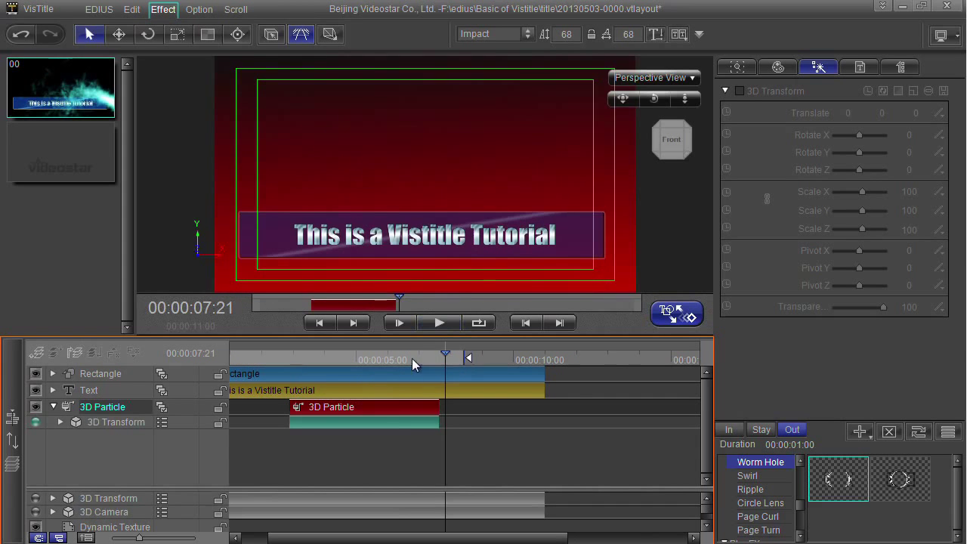
Keyframe the particles' 3D Transform Transparency at 06:22 and 07:12, then preview the fade-out
{"action": "left_click", "coordinate": [415, 358]}
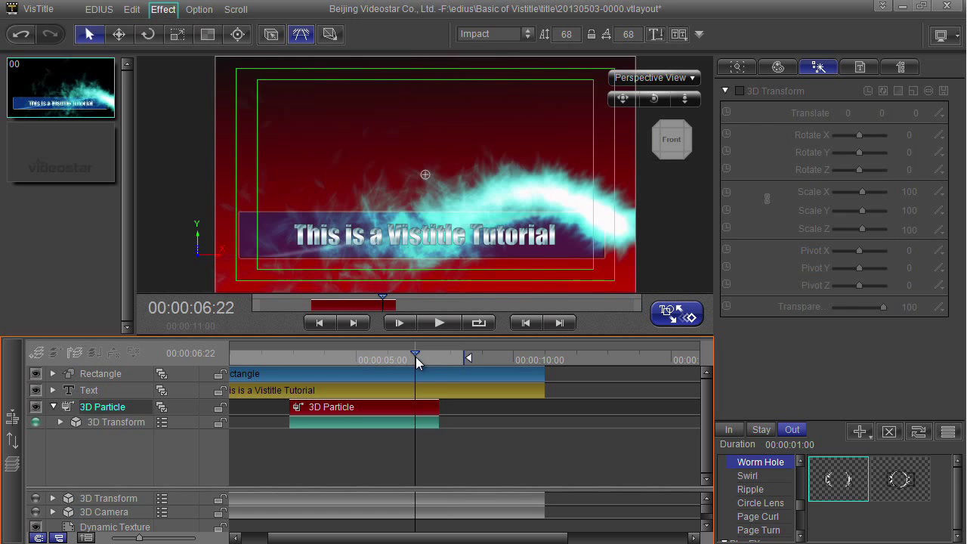
{"action": "left_click", "coordinate": [60, 423]}
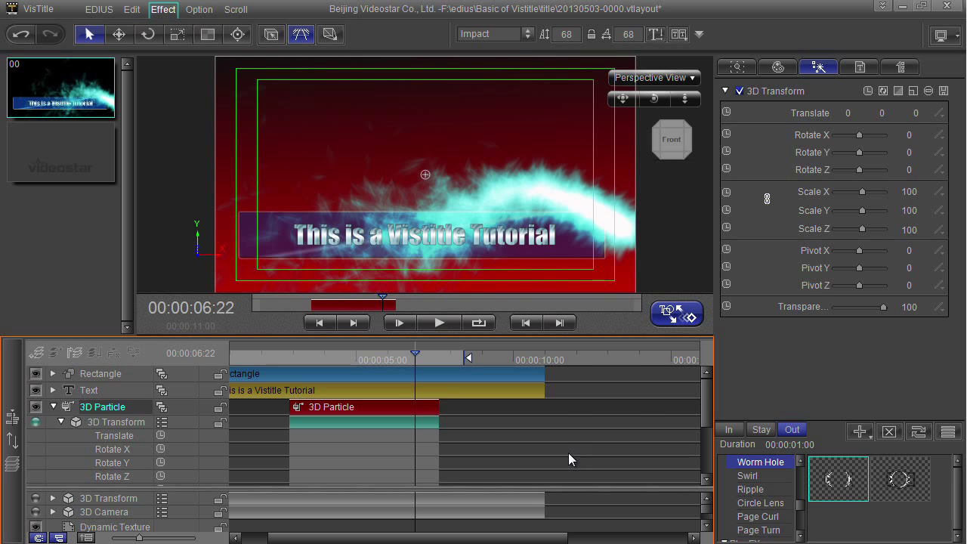
{"action": "left_click_drag", "start_coordinate": [709, 408], "coordinate": [703, 441]}
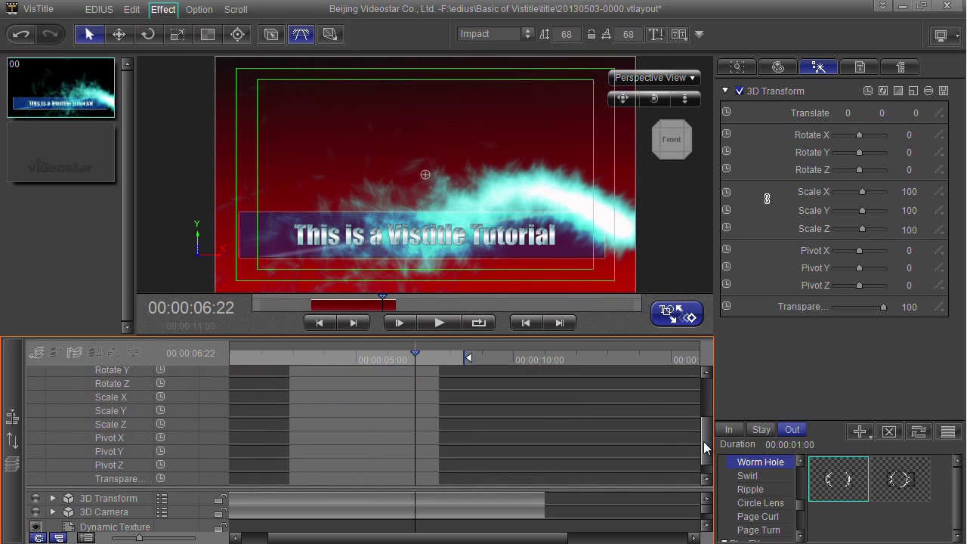
{"action": "left_click", "coordinate": [159, 459]}
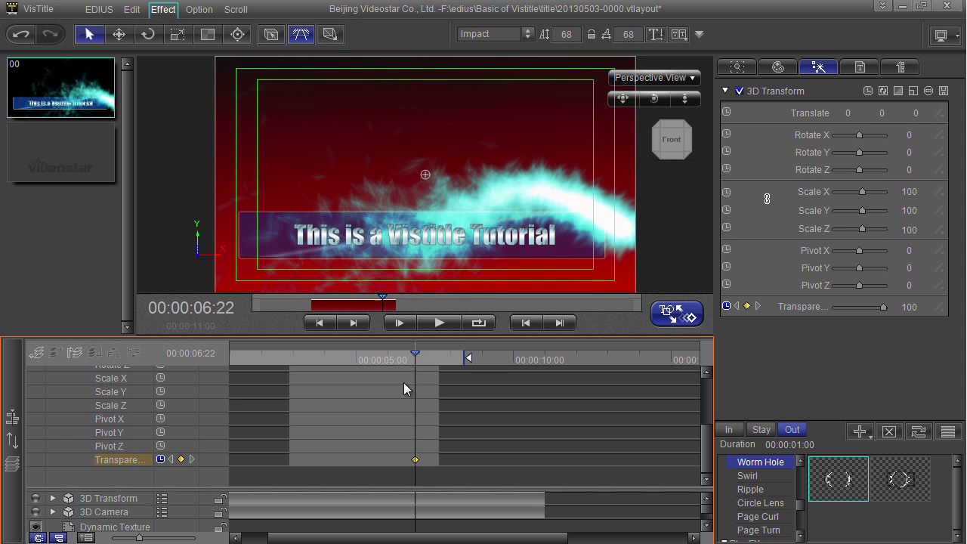
{"action": "left_click_drag", "start_coordinate": [433, 359], "coordinate": [436, 360]}
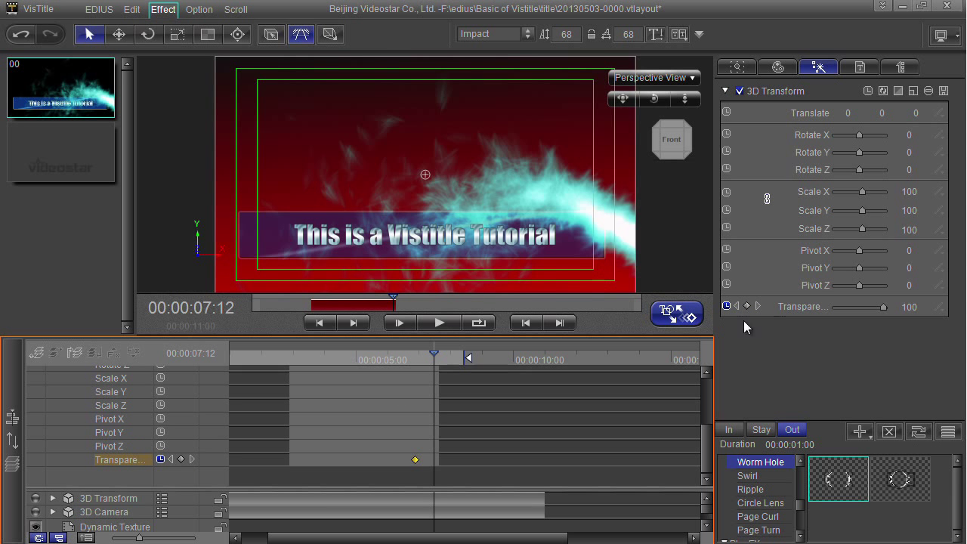
{"action": "left_click", "coordinate": [885, 307]}
{"action": "left_click", "coordinate": [308, 359]}
{"action": "key", "text": "space"}
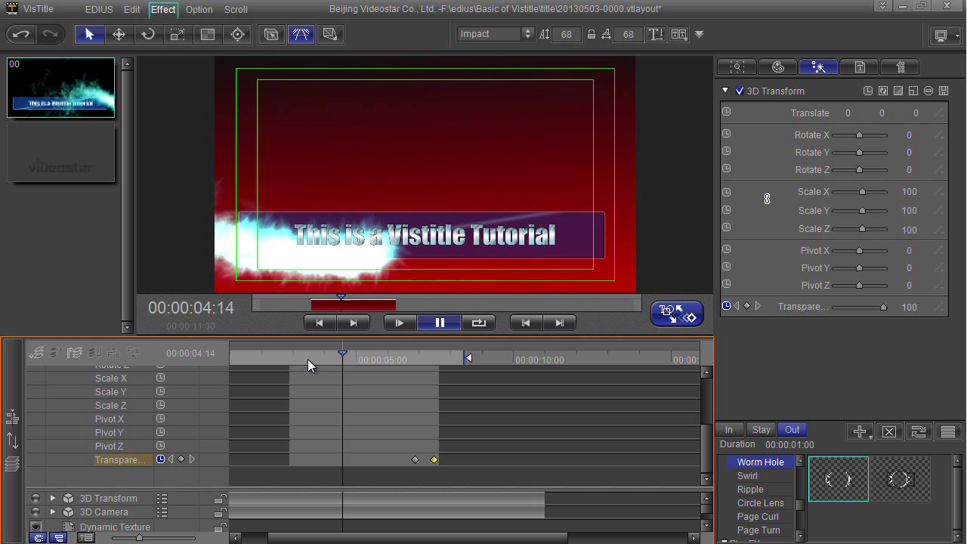
{"action": "left_click_drag", "start_coordinate": [707, 427], "coordinate": [709, 381]}
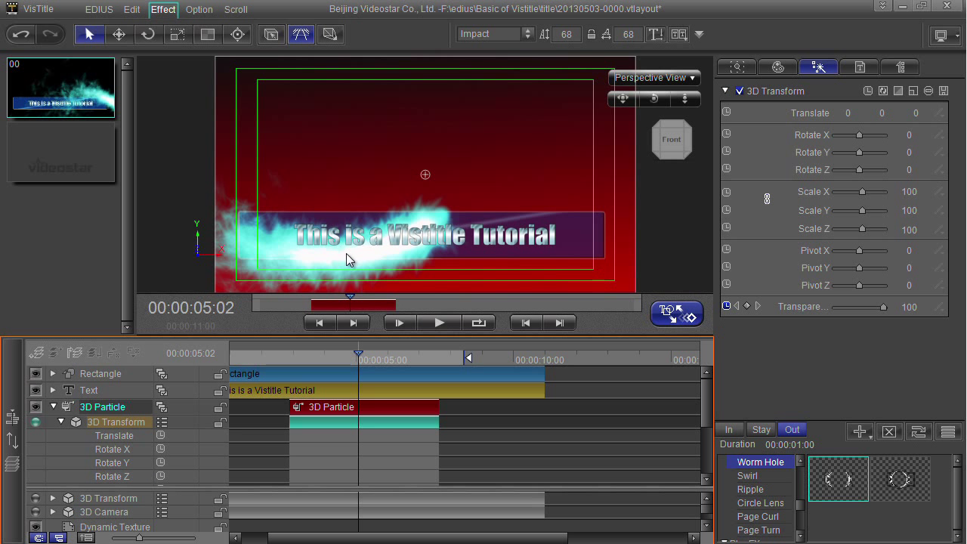
Set the 3D Particle clip to Render as new layer at 00:00:05:05
{"action": "left_click", "coordinate": [61, 422]}
{"action": "key", "text": "space"}
{"action": "left_click", "coordinate": [370, 384]}
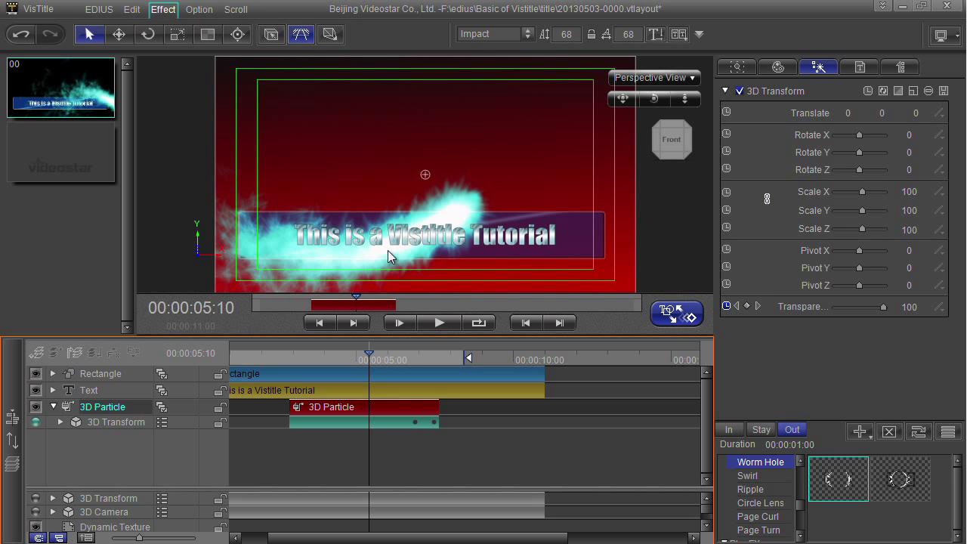
{"action": "left_click", "coordinate": [362, 351]}
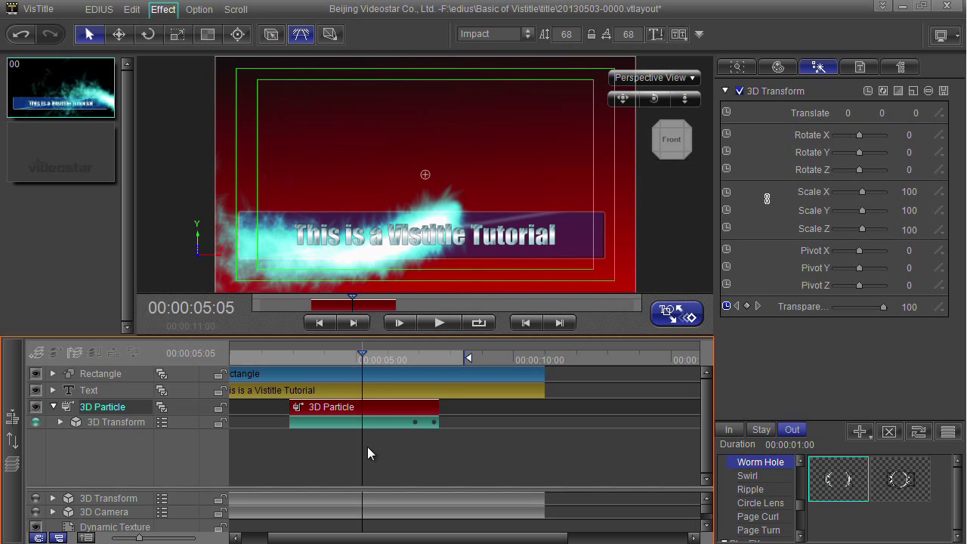
{"action": "right_click", "coordinate": [347, 408]}
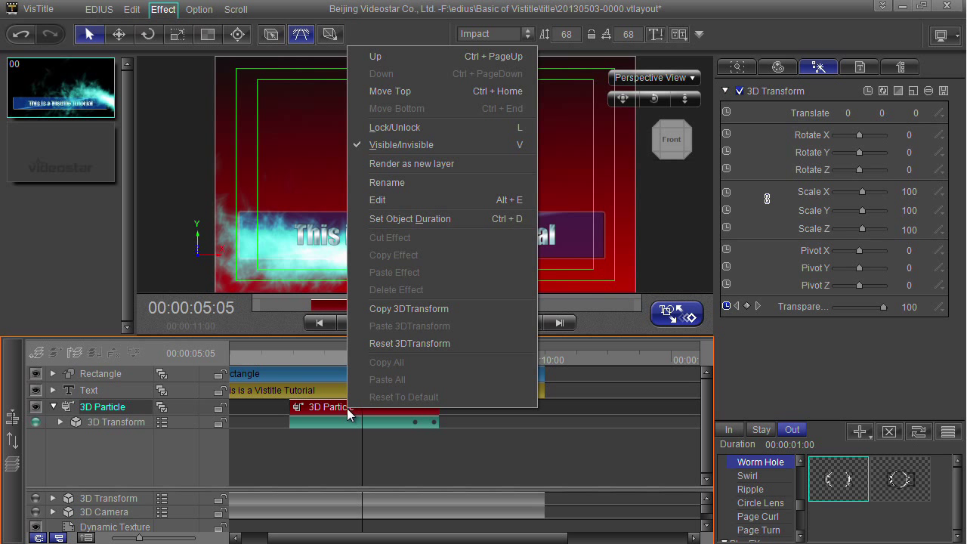
{"action": "left_click", "coordinate": [411, 164]}
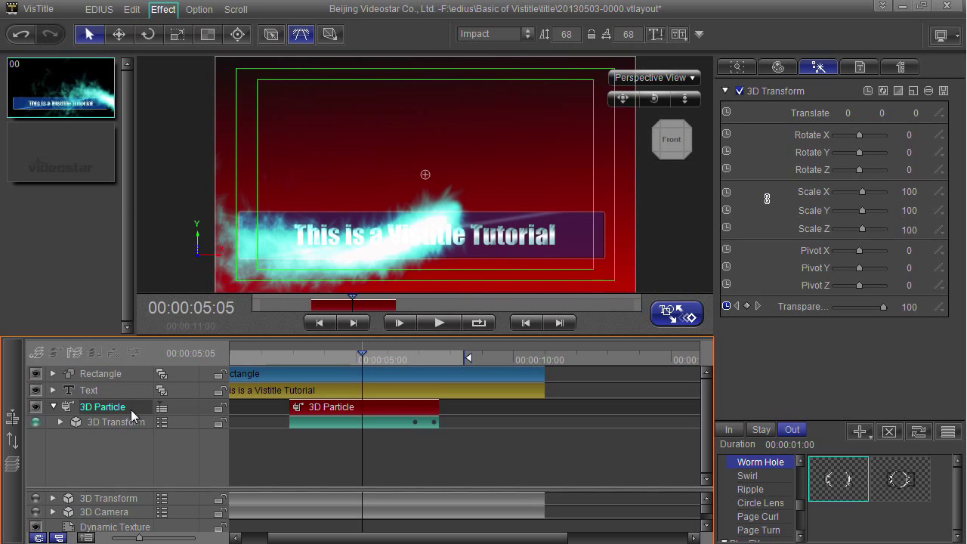
Scrub from about 4:17 to review the particle trail, then close VisTitle
{"action": "left_click_drag", "start_coordinate": [364, 371], "coordinate": [335, 362]}
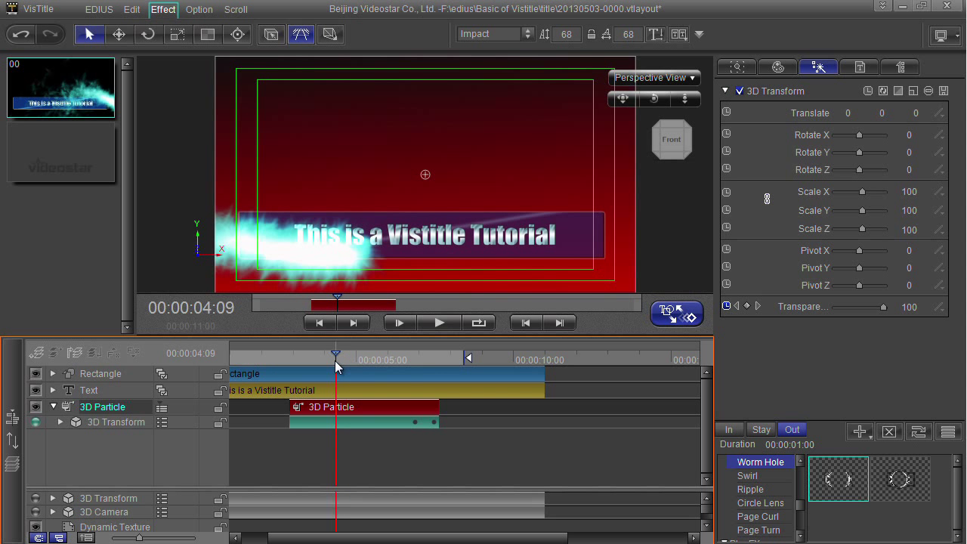
{"action": "right_click", "coordinate": [353, 414]}
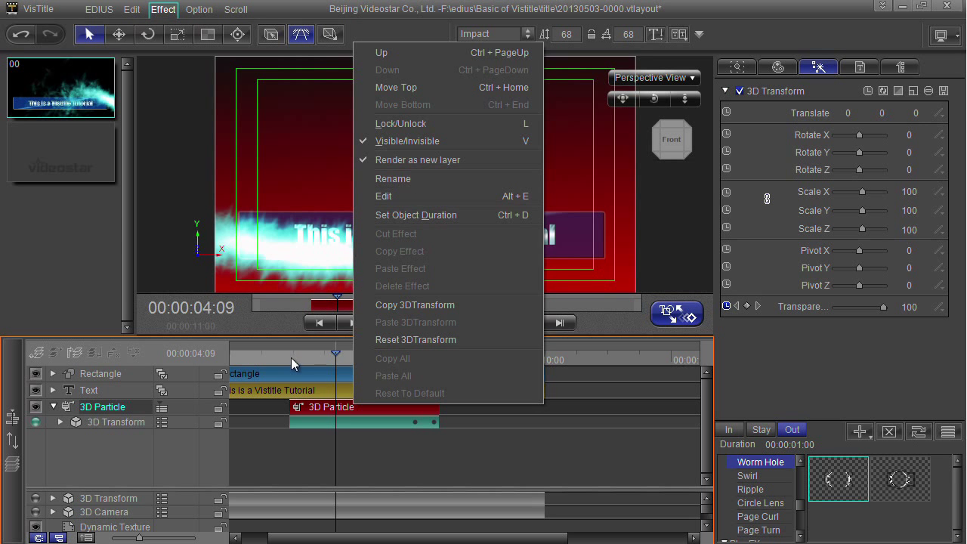
{"action": "left_click_drag", "start_coordinate": [291, 357], "coordinate": [335, 376]}
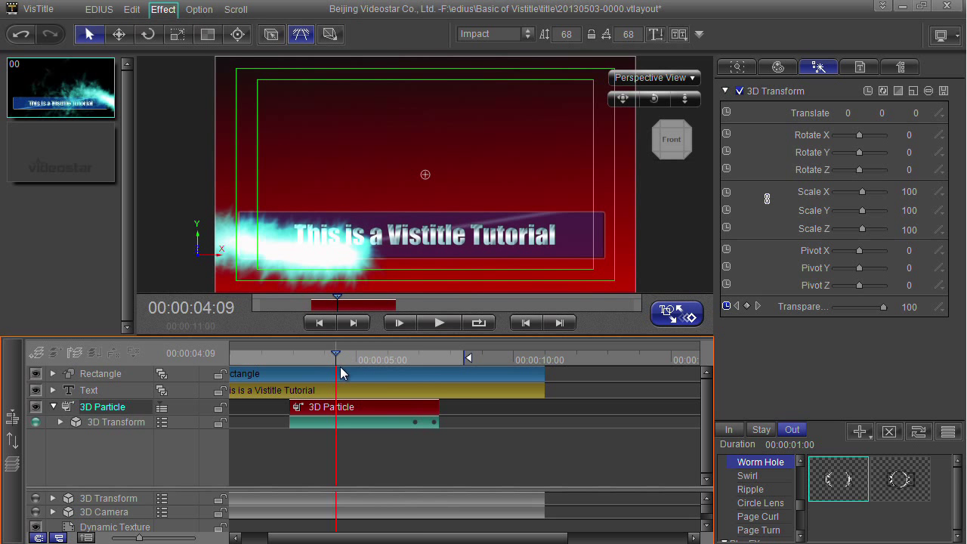
{"action": "left_click", "coordinate": [946, 6]}
Save the modified title and play the EDIUS timeline from 00:00:38:10
{"action": "left_click", "coordinate": [398, 331]}
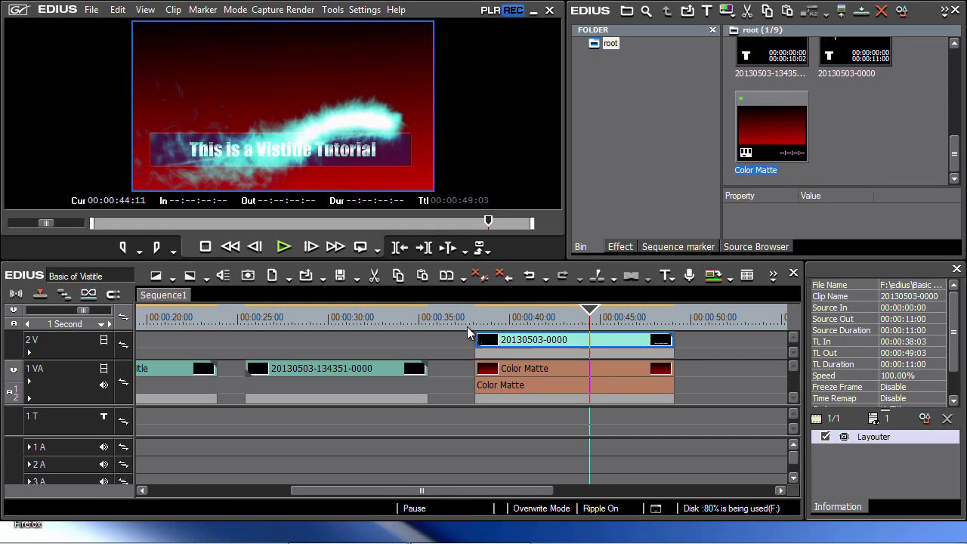
{"action": "left_click", "coordinate": [480, 321]}
{"action": "key", "text": "space"}
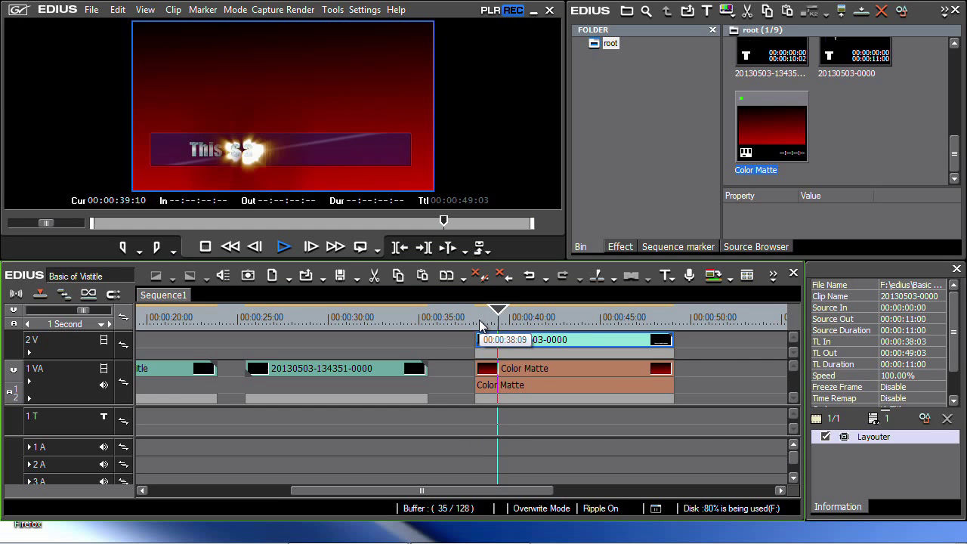